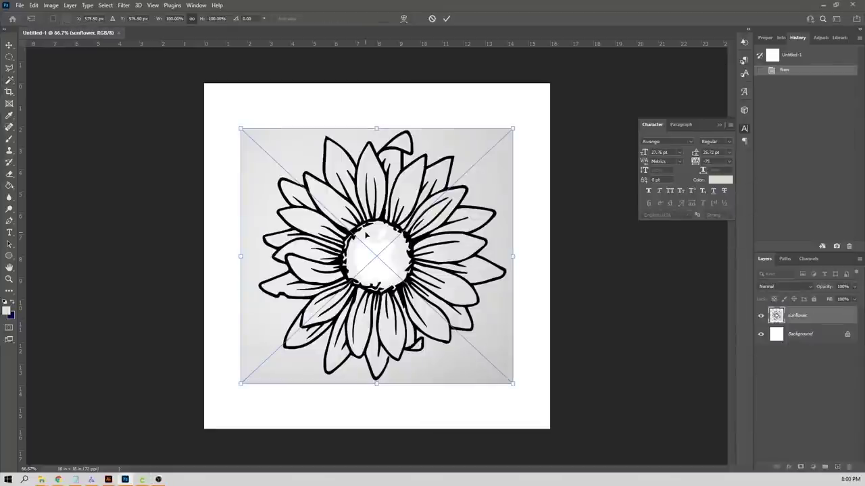
Select the grey background around the sunflower with the Magic Wand and extend the selection to all similar areas.
{"action": "left_click", "coordinate": [9, 80]}
{"action": "left_click", "coordinate": [267, 135]}
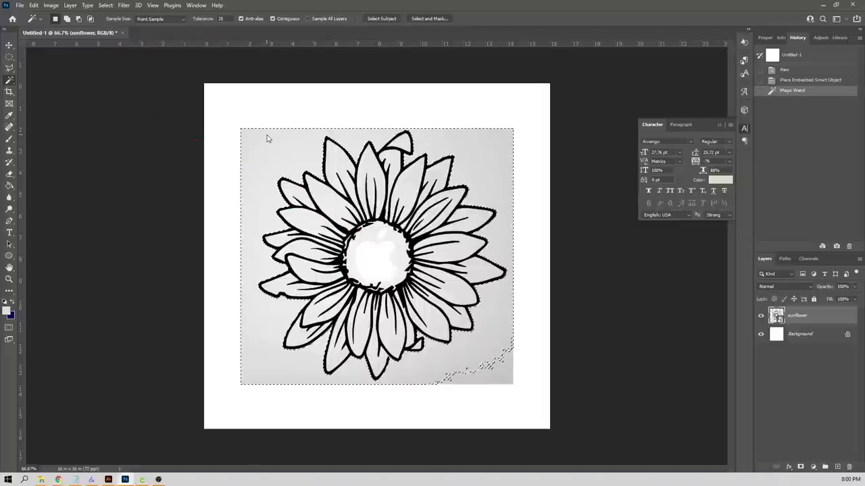
{"action": "left_click", "coordinate": [106, 5]}
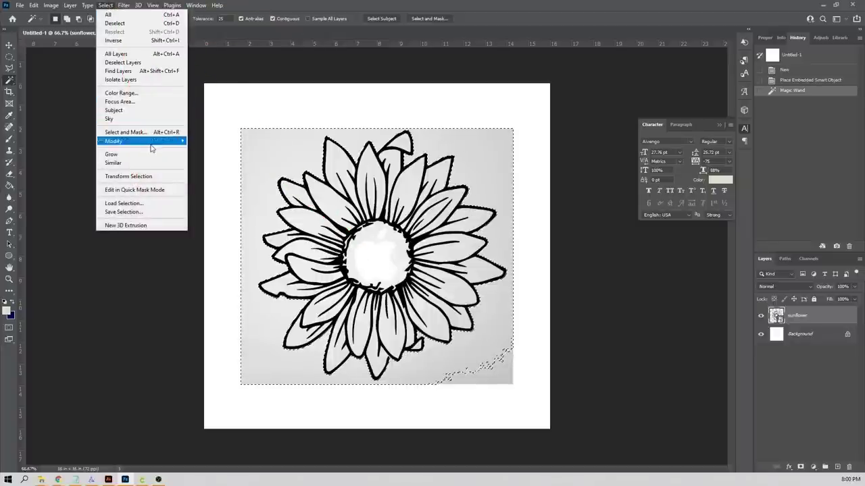
{"action": "left_click", "coordinate": [144, 164]}
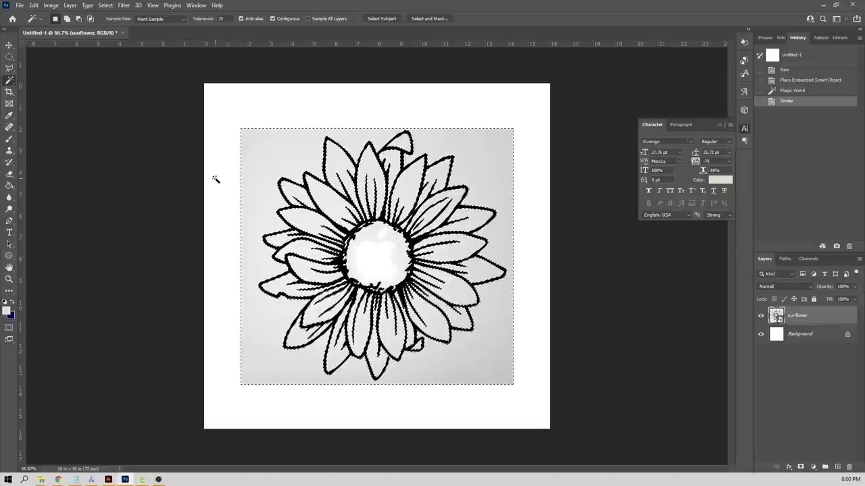
Rasterize the sunflower layer, delete the selected grey areas and clear the selection.
{"action": "key", "text": "Delete"}
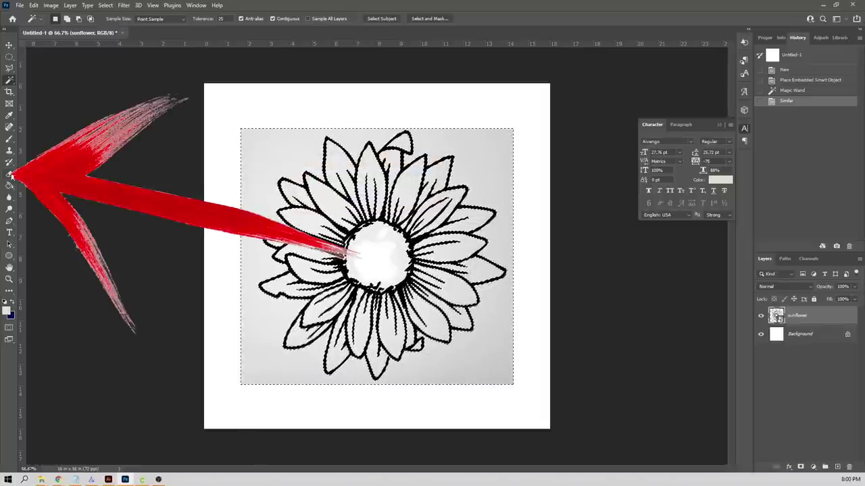
{"action": "key", "text": "e"}
{"action": "left_click", "coordinate": [266, 145]}
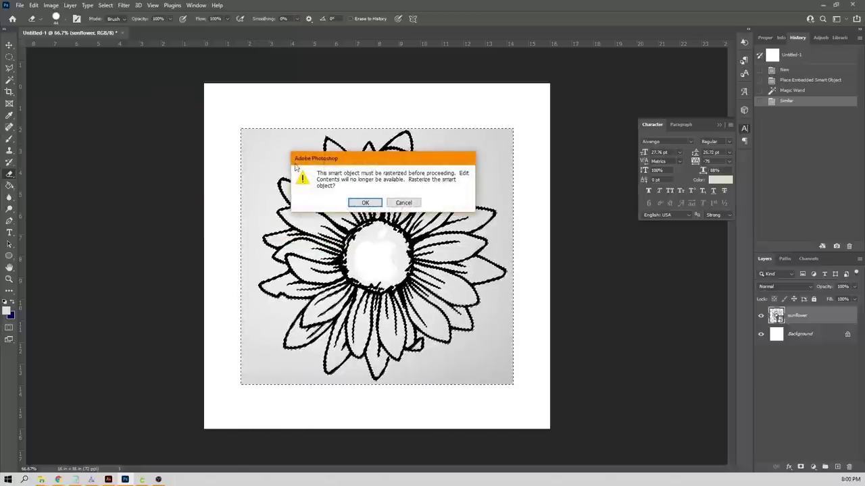
{"action": "left_click", "coordinate": [365, 203]}
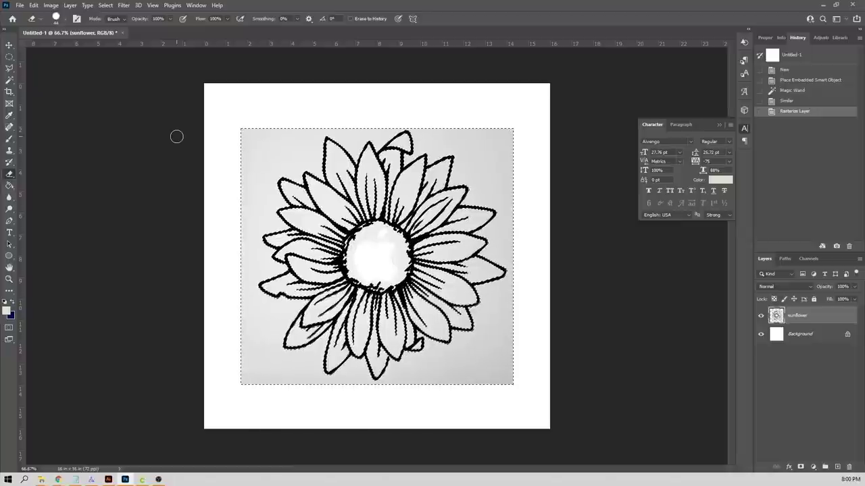
{"action": "key", "text": "Delete"}
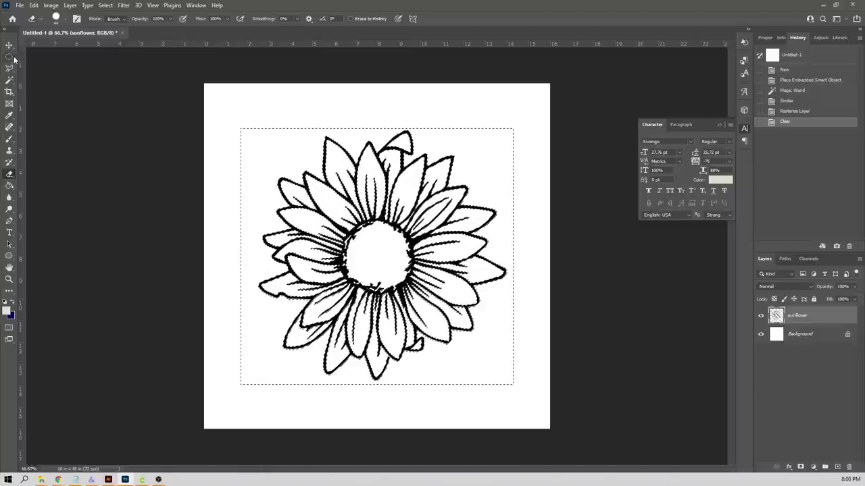
{"action": "key", "text": "m"}
{"action": "key", "text": "ctrl+d"}
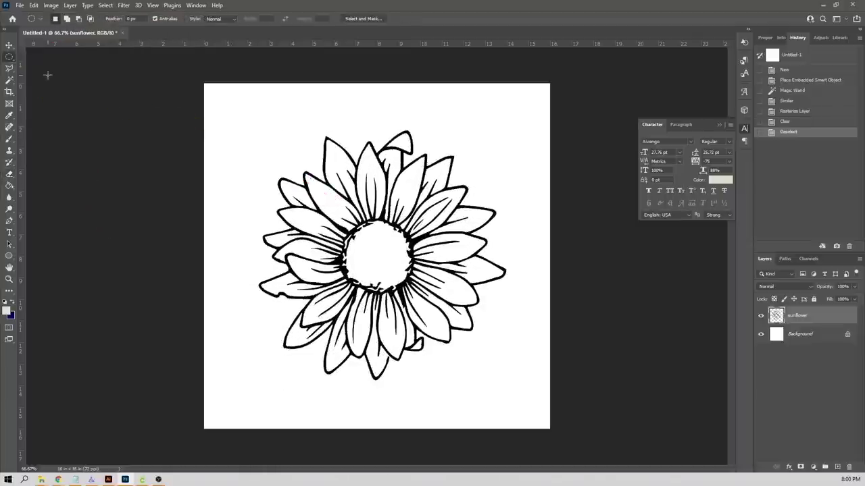
{"action": "left_click", "coordinate": [8, 45]}
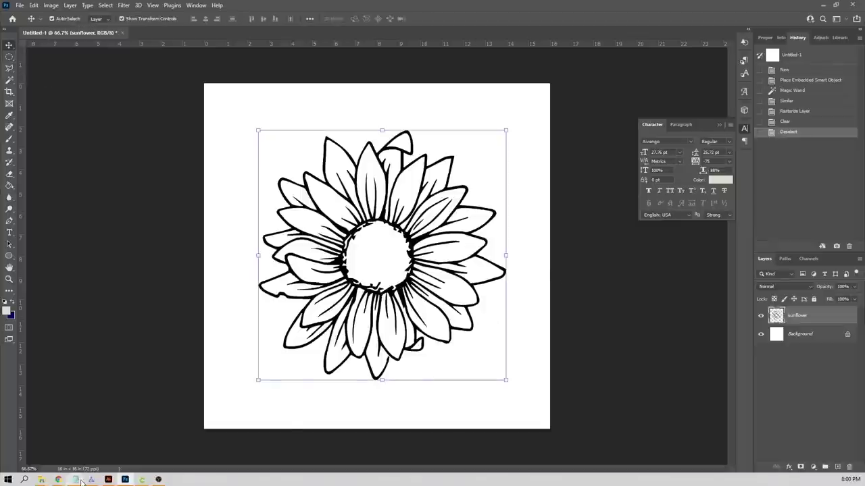
Switch to Chrome, copy the American flag image and return to Photoshop.
{"action": "mouse_move", "coordinate": [80, 482]}
{"action": "left_click", "coordinate": [135, 448]}
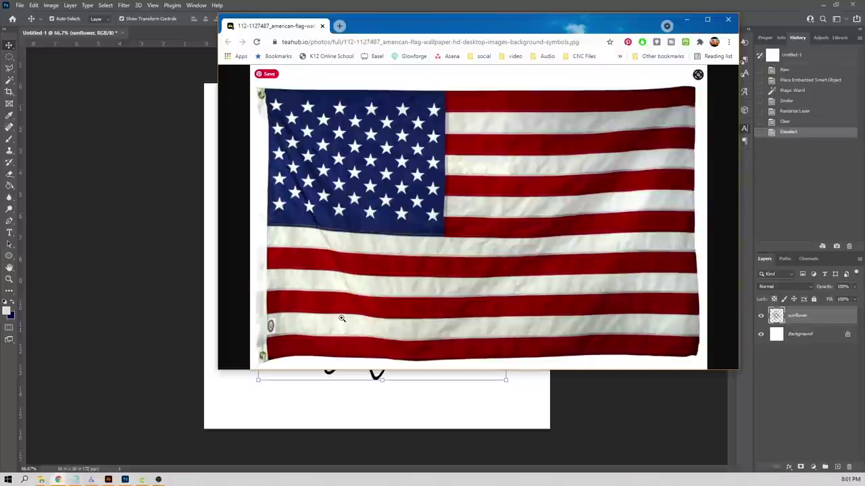
{"action": "left_click", "coordinate": [454, 241]}
{"action": "right_click", "coordinate": [454, 241]}
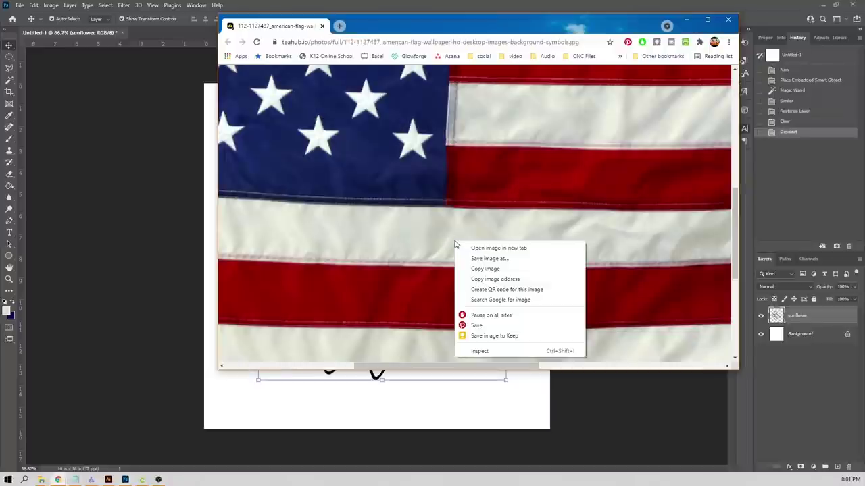
{"action": "left_click", "coordinate": [473, 271]}
{"action": "left_click", "coordinate": [153, 200]}
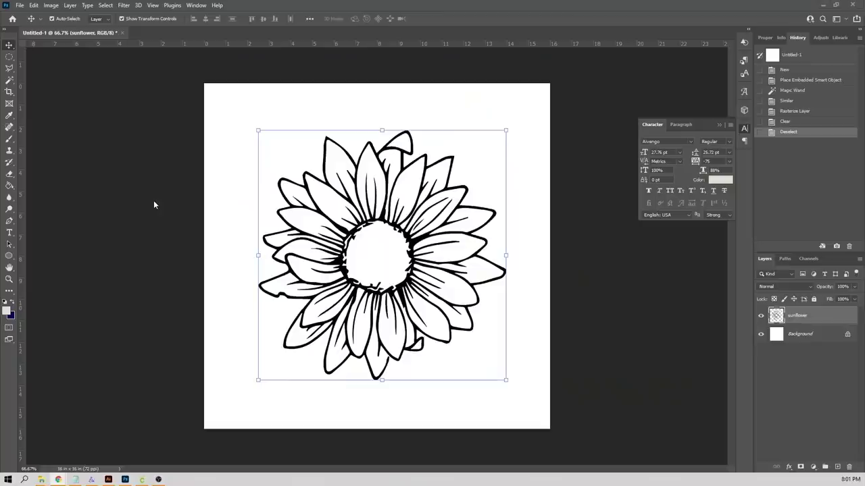
Select the empty area around the flower on the sunflower layer with the Magic Wand and invert the selection.
{"action": "left_click", "coordinate": [359, 233]}
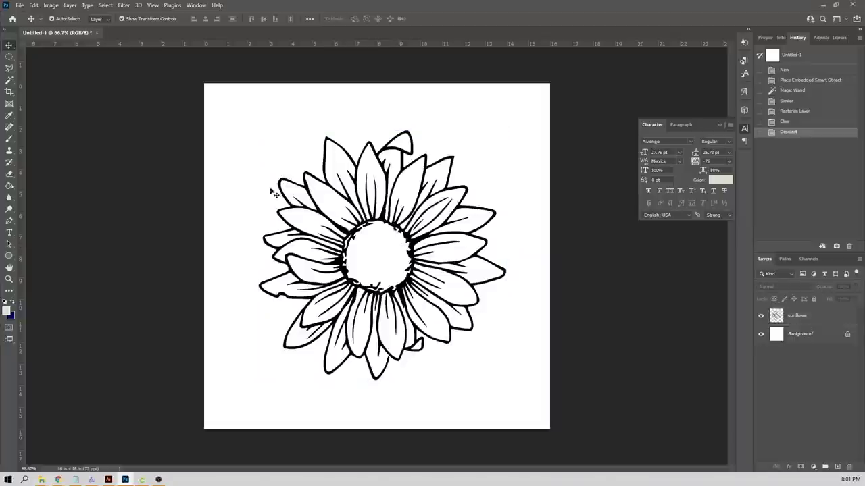
{"action": "key", "text": "w"}
{"action": "left_click", "coordinate": [275, 132]}
{"action": "left_click", "coordinate": [368, 196]}
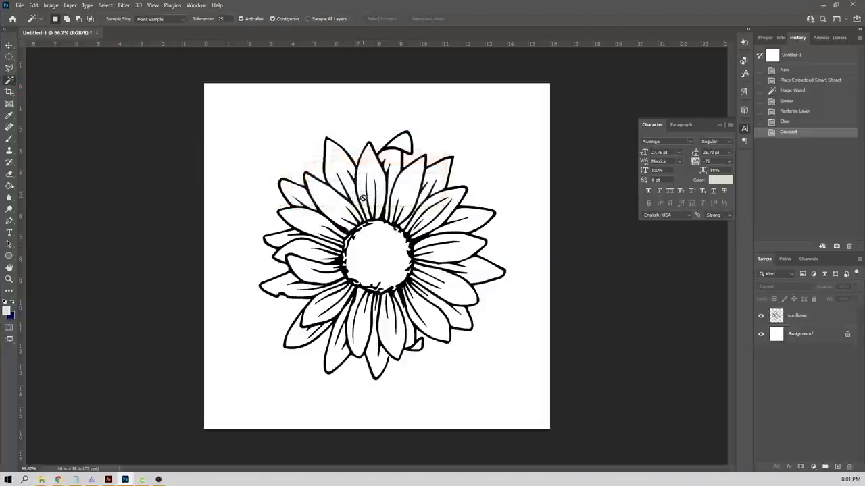
{"action": "left_click", "coordinate": [797, 316]}
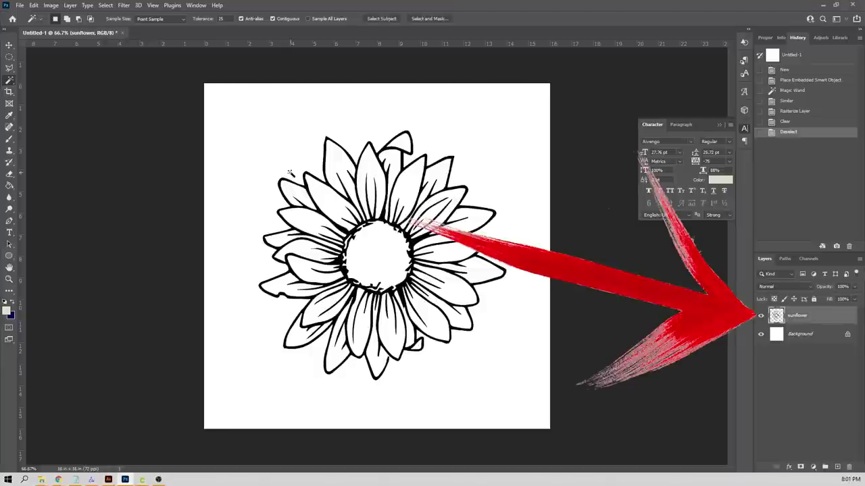
{"action": "left_click", "coordinate": [259, 144]}
{"action": "left_click", "coordinate": [105, 5]}
{"action": "left_click", "coordinate": [122, 36]}
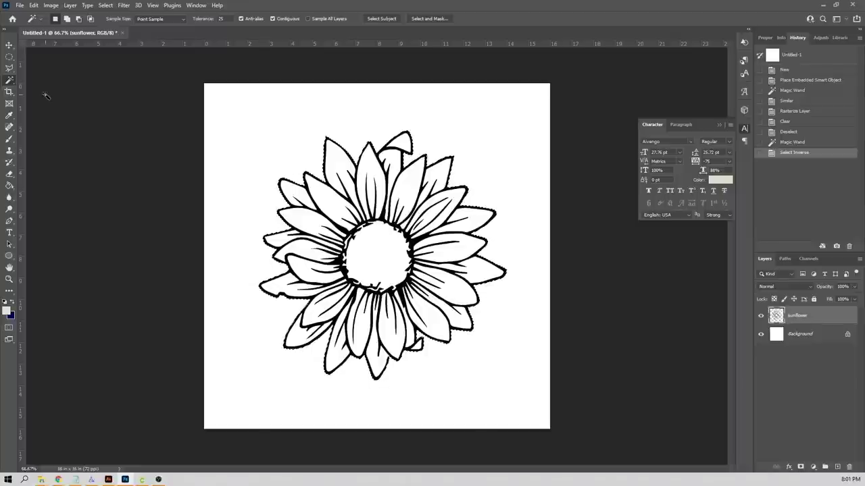
Paste the copied flag into the sunflower selection with Paste Into.
{"action": "left_click", "coordinate": [34, 5]}
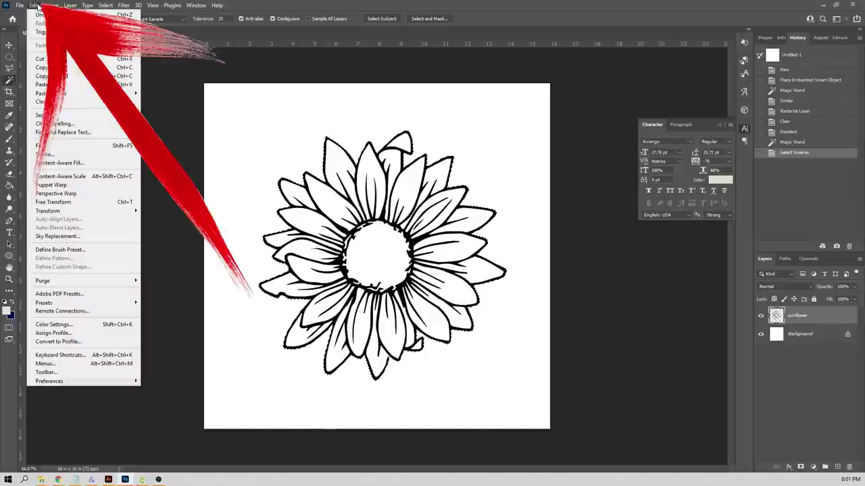
{"action": "mouse_move", "coordinate": [118, 95]}
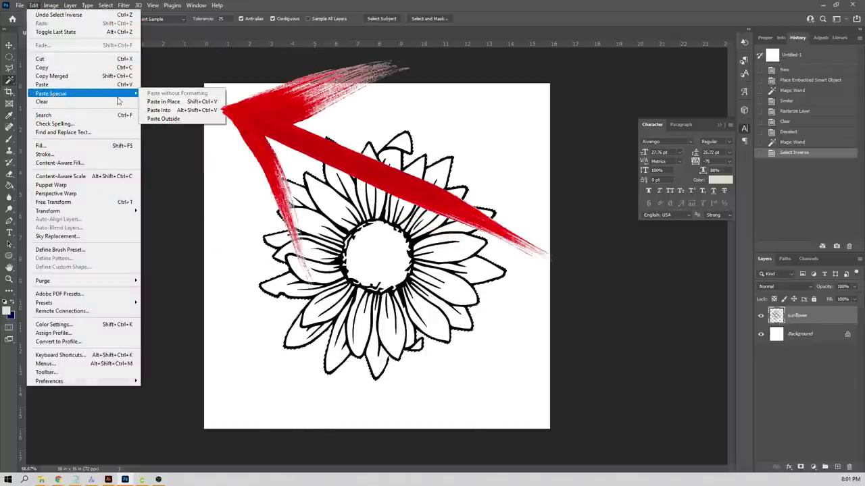
{"action": "left_click", "coordinate": [167, 110]}
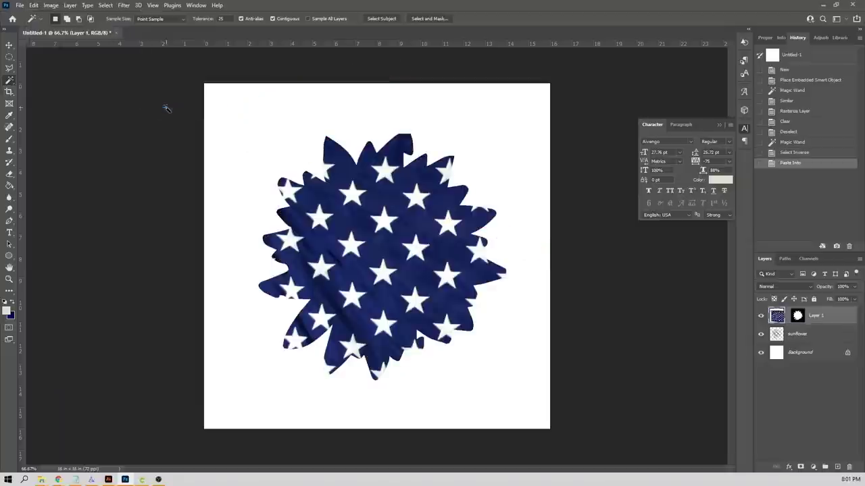
Move the masked flag layer below the sunflower layer so the black outlines lie on top.
{"action": "left_click", "coordinate": [9, 45]}
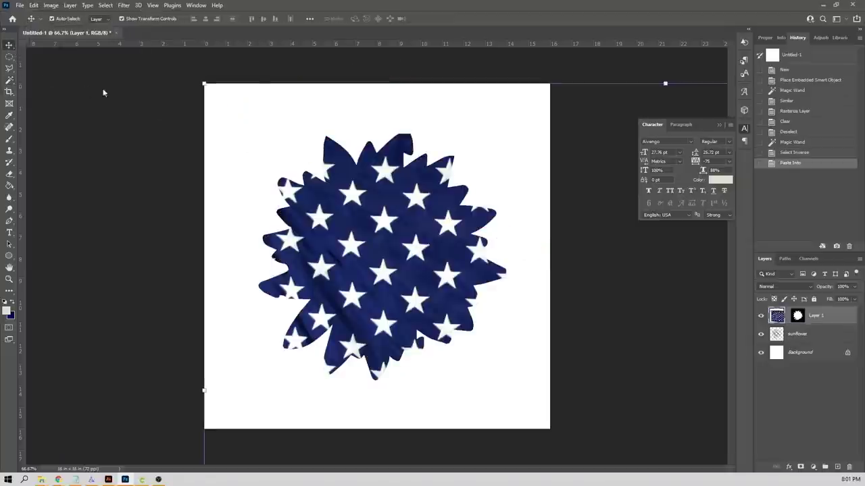
{"action": "left_click", "coordinate": [818, 316], "text": "ctrl"}
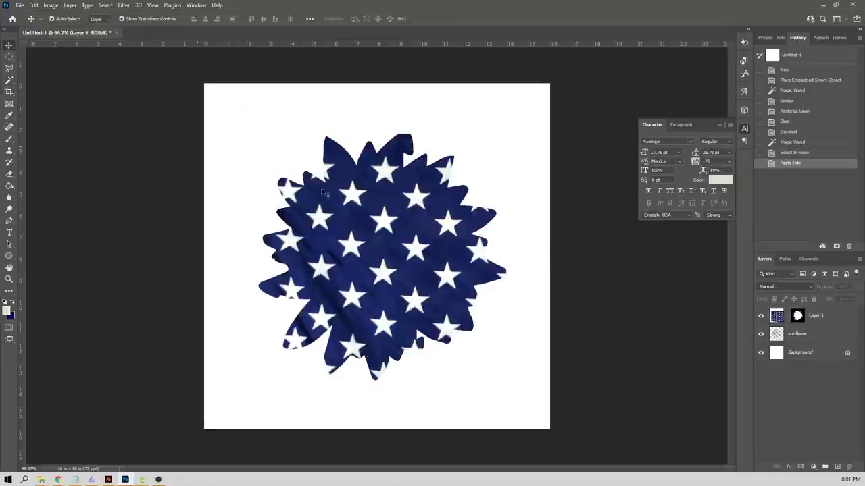
{"action": "left_click", "coordinate": [815, 333]}
{"action": "left_click_drag", "start_coordinate": [823, 318], "coordinate": [808, 338]}
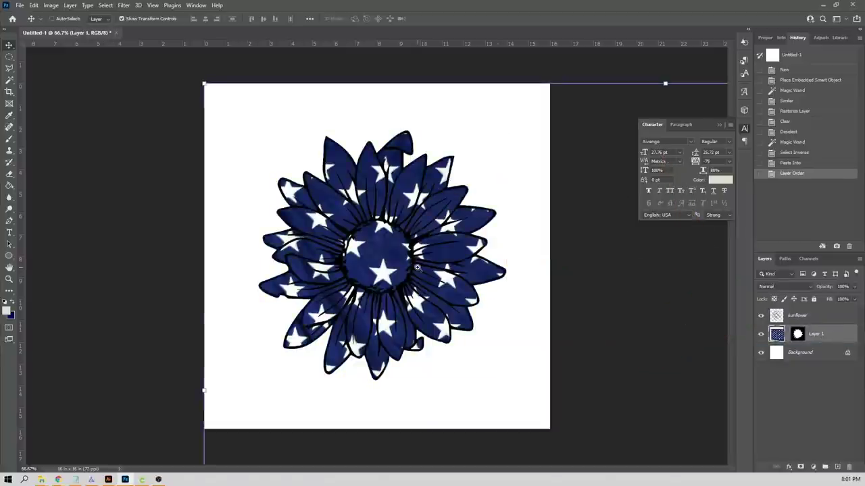
Scale the flag inside its mask to about 48.56% and shift it slightly left over the flower, applying the transform.
{"action": "key", "text": "ctrl+minus"}
{"action": "key", "text": "ctrl+minus"}
{"action": "key", "text": "ctrl+minus"}
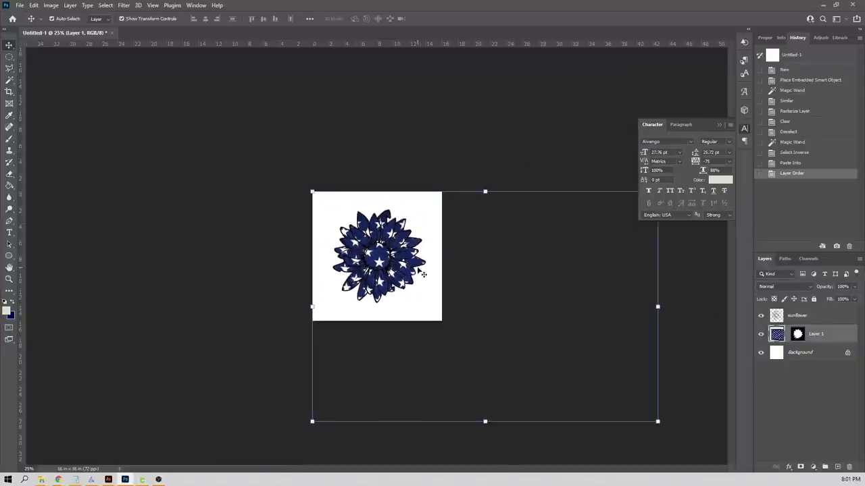
{"action": "left_click_drag", "start_coordinate": [660, 423], "coordinate": [469, 320]}
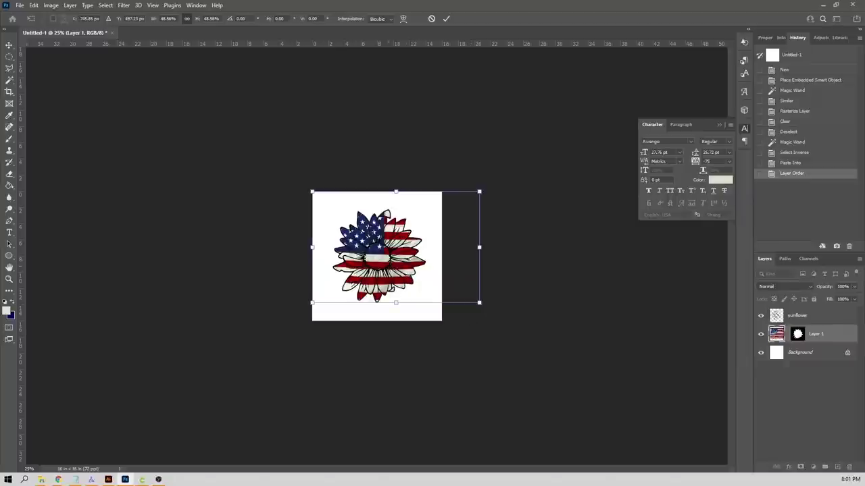
{"action": "key", "text": "ctrl+plus"}
{"action": "key", "text": "ctrl+plus"}
{"action": "key", "text": "ctrl+plus"}
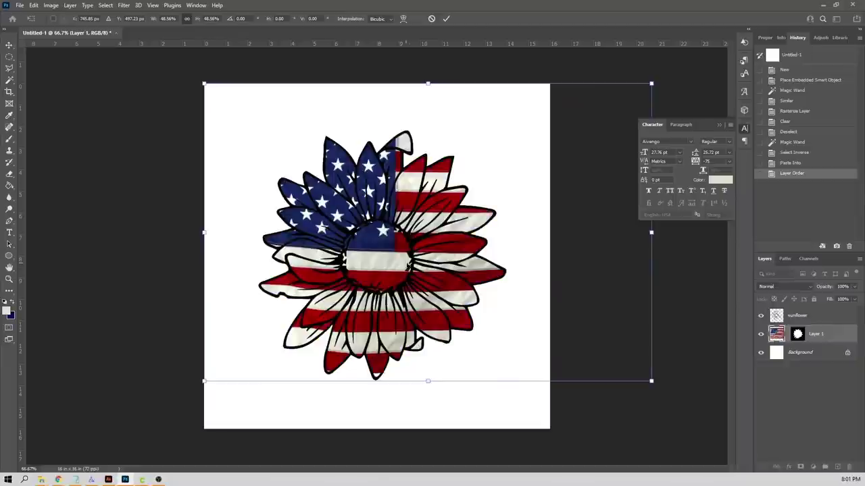
{"action": "left_click_drag", "start_coordinate": [401, 267], "coordinate": [376, 267]}
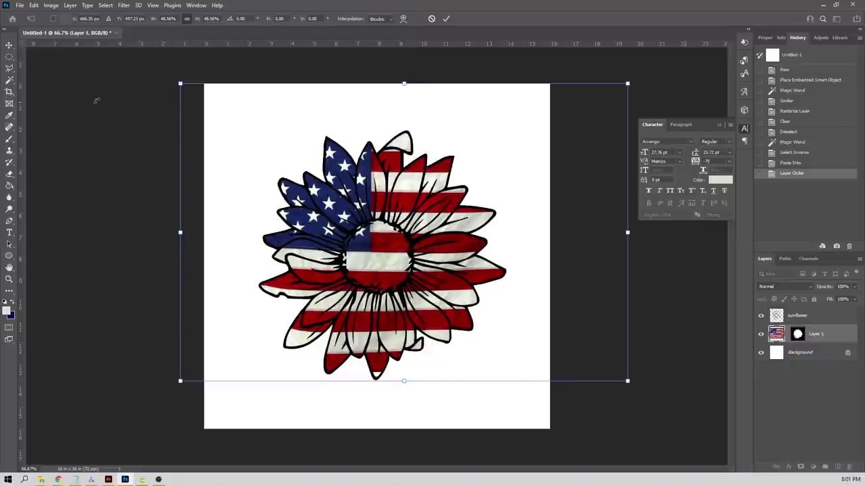
{"action": "left_click", "coordinate": [9, 44]}
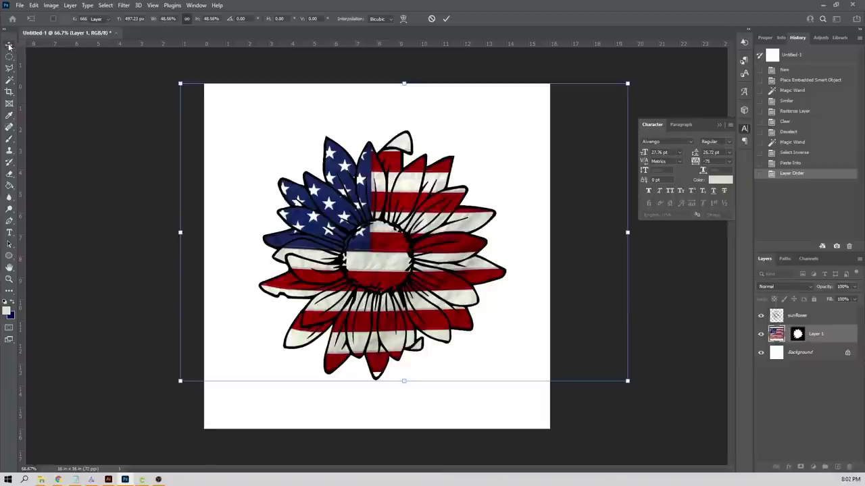
{"action": "left_click", "coordinate": [125, 145]}
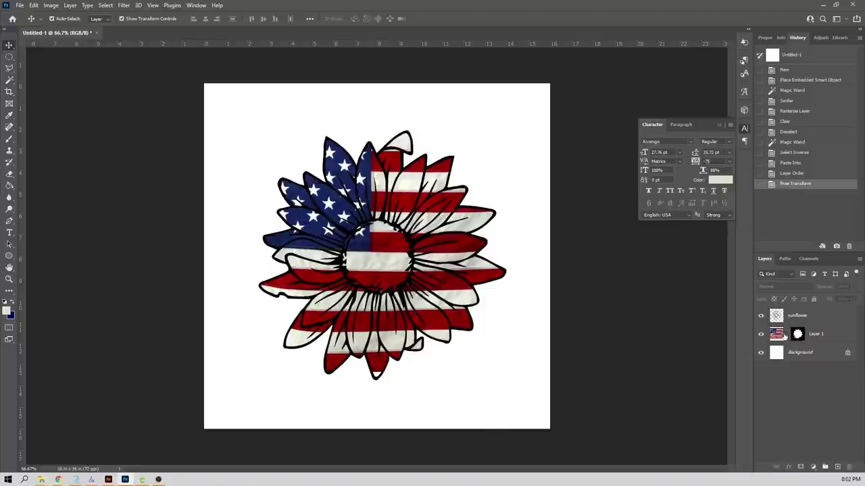
Try painting white on the flag layer's mask to reveal the flag beyond the upper-left petals, and undo the stroke.
{"action": "left_click", "coordinate": [797, 334]}
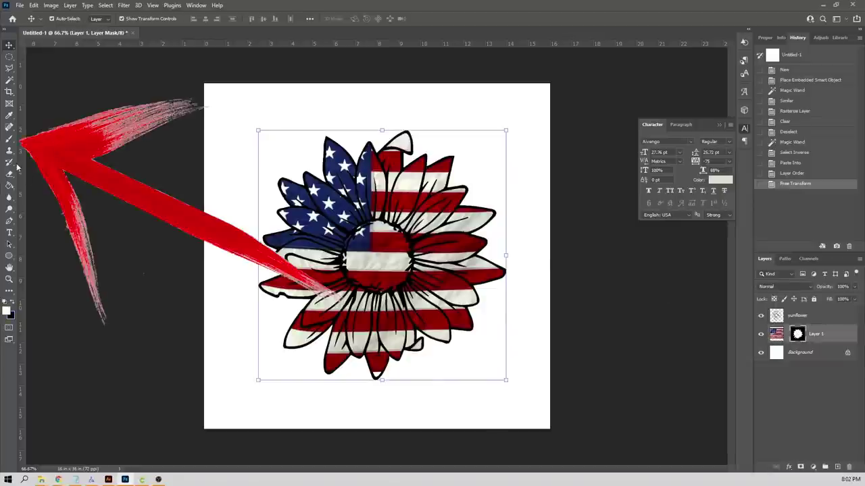
{"action": "left_click", "coordinate": [9, 139]}
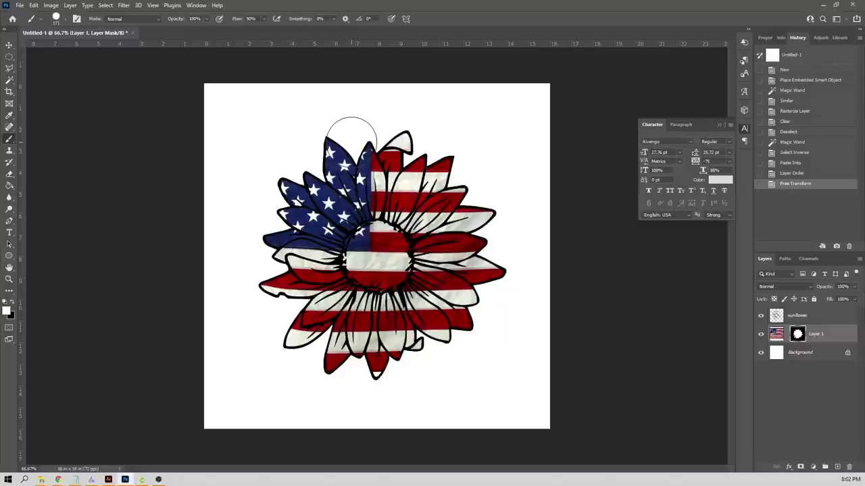
{"action": "mouse_move", "coordinate": [351, 132]}
{"action": "left_mouse_down"}
{"action": "mouse_move", "coordinate": [290, 145]}
{"action": "mouse_move", "coordinate": [281, 159]}
{"action": "mouse_move", "coordinate": [301, 160]}
{"action": "left_mouse_up"}
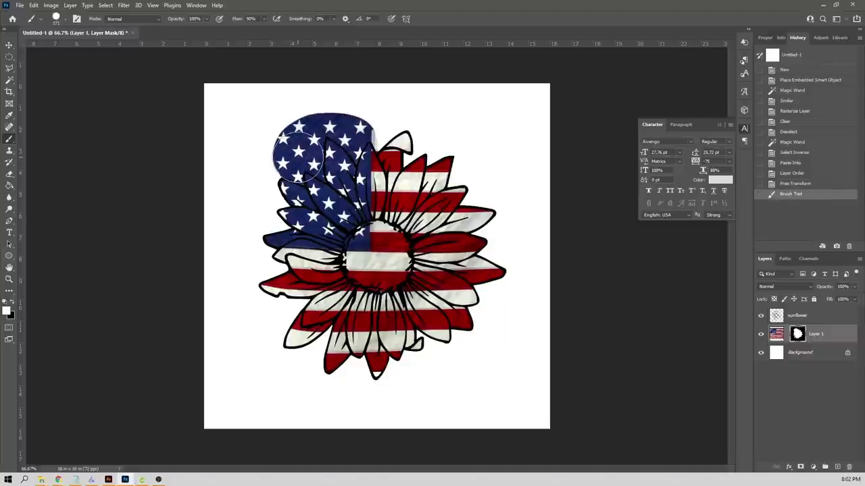
{"action": "key", "text": "ctrl+z"}
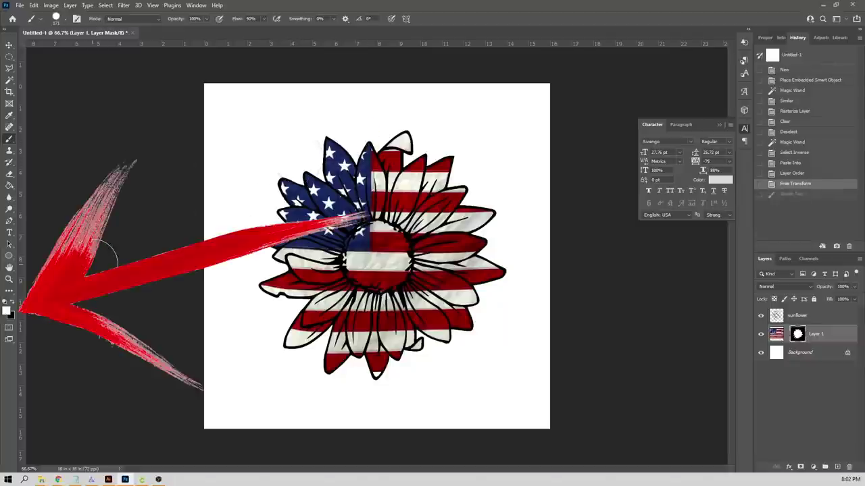
Try painting black on the flag layer's mask to hide the flag in the upper-left petals, and undo the stroke.
{"action": "left_click", "coordinate": [12, 302]}
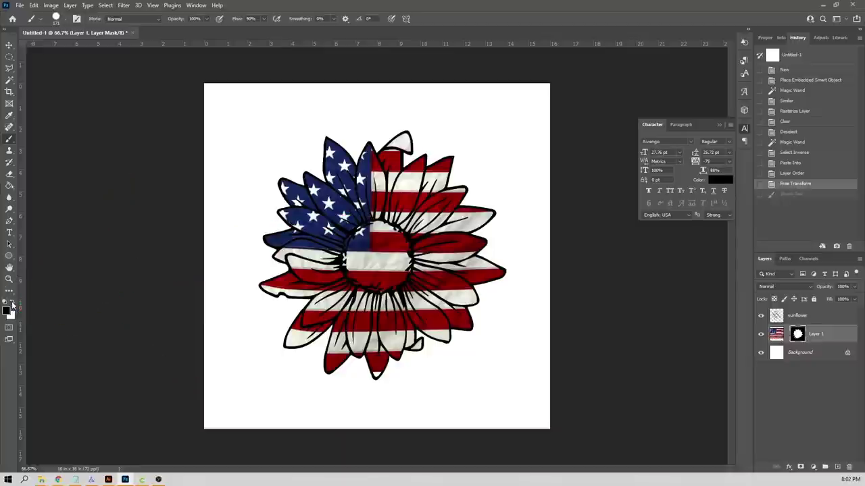
{"action": "mouse_move", "coordinate": [283, 140]}
{"action": "left_mouse_down"}
{"action": "mouse_move", "coordinate": [350, 164]}
{"action": "mouse_move", "coordinate": [283, 189]}
{"action": "mouse_move", "coordinate": [341, 152]}
{"action": "mouse_move", "coordinate": [272, 163]}
{"action": "left_mouse_up"}
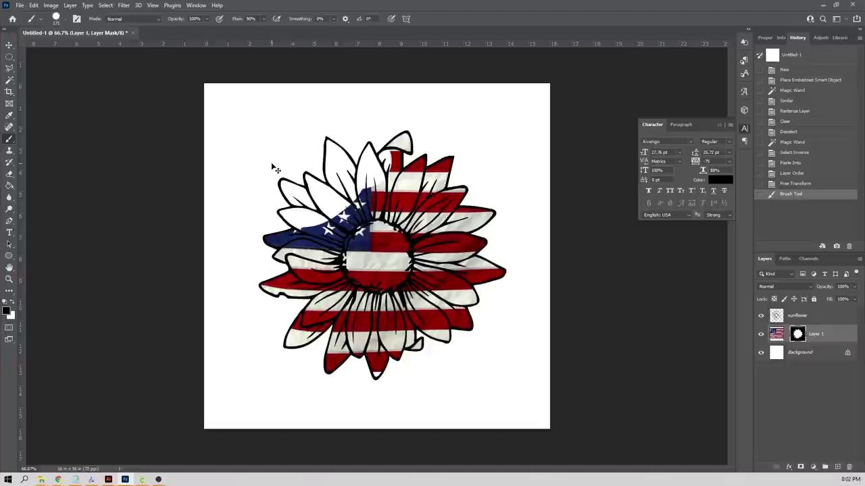
{"action": "key", "text": "ctrl+z"}
{"action": "left_click", "coordinate": [9, 44]}
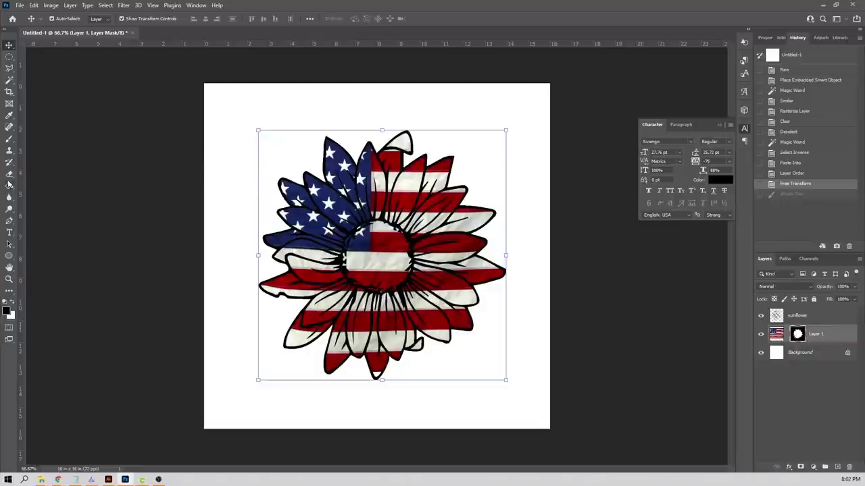
Add the word "Land" over the upper-right petals, scale it to about 264 pt and set its leading to 246 pt.
{"action": "key", "text": "t"}
{"action": "left_click", "coordinate": [430, 155]}
{"action": "type", "text": "Land"}
{"action": "key", "text": "ctrl+Return"}
{"action": "left_click_drag", "start_coordinate": [421, 149], "coordinate": [485, 150]}
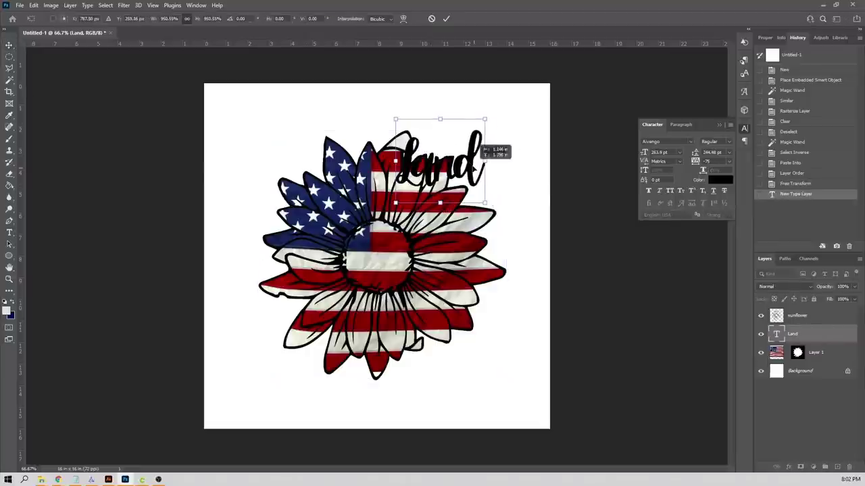
{"action": "key", "text": "Return"}
{"action": "left_click", "coordinate": [709, 152]}
{"action": "type", "text": "246"}
{"action": "key", "text": "Return"}
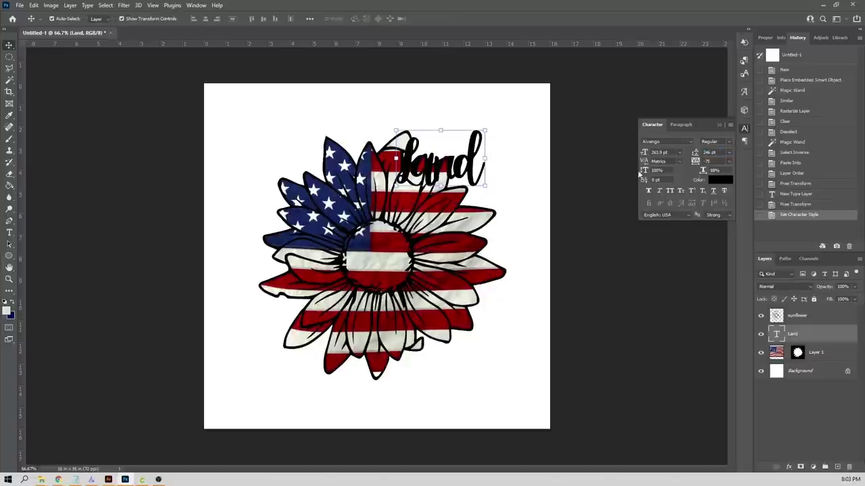
Colour the "Land" text dark blue and raise its layer above the sunflower layer.
{"action": "left_click", "coordinate": [719, 180]}
{"action": "left_click", "coordinate": [347, 201]}
{"action": "left_click", "coordinate": [686, 120]}
{"action": "key", "text": "ctrl+]"}
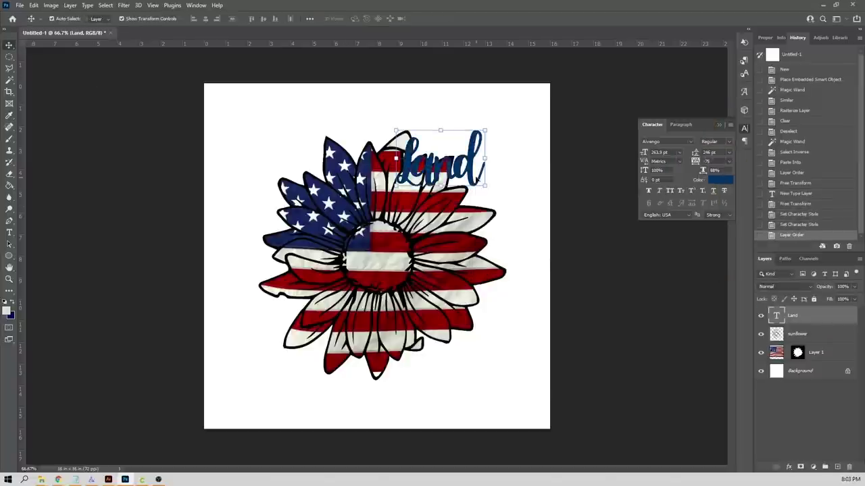
Duplicate the "Land" text below the original, change the copy to "of the" and reduce its font size to 124 pt.
{"action": "key", "text": "ctrl+j"}
{"action": "left_click_drag", "start_coordinate": [439, 159], "coordinate": [488, 206]}
{"action": "double_click", "coordinate": [439, 214]}
{"action": "key", "text": "ctrl+a"}
{"action": "type", "text": "of the"}
{"action": "key", "text": "ctrl+Return"}
{"action": "left_click", "coordinate": [662, 152]}
{"action": "key", "text": "Down"}
{"action": "key", "text": "Down"}
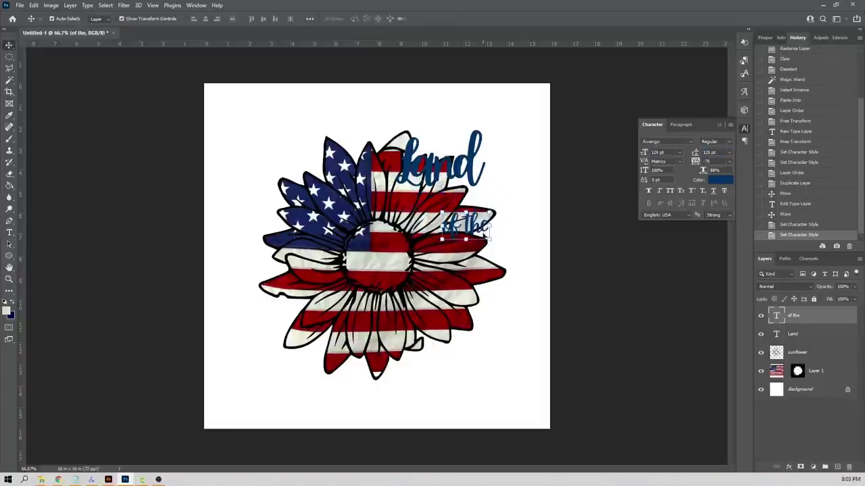
Add the word "FREE" below "of the", scale it to the width of "Land" and colour it red.
{"action": "key", "text": "alt+shift+bracketleft"}
{"action": "left_click", "coordinate": [720, 179]}
{"action": "left_click", "coordinate": [687, 120]}
{"action": "key", "text": "t"}
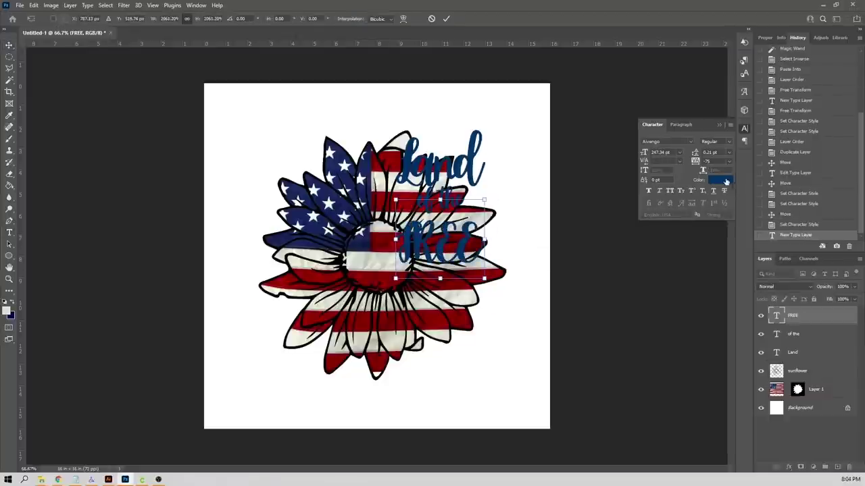
{"action": "key", "text": "v"}
{"action": "left_click", "coordinate": [719, 180]}
{"action": "left_click", "coordinate": [687, 120]}
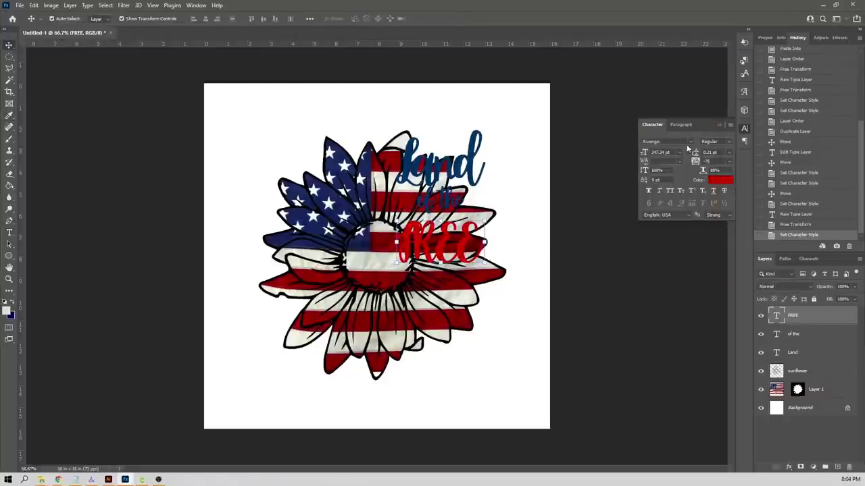
Change the font of the "FREE" text to Breathe in the Press style.
{"action": "left_click", "coordinate": [690, 141]}
{"action": "scroll", "coordinate": [700, 233], "scroll_direction": "down", "scroll_amount": 10}
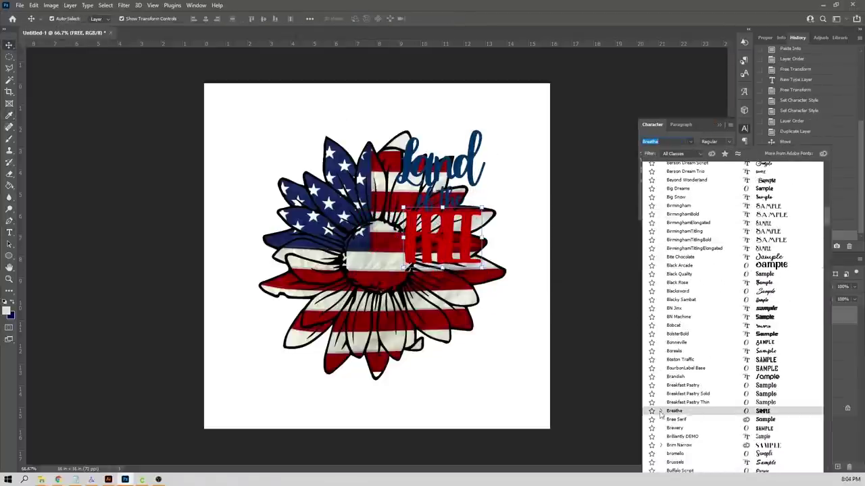
{"action": "left_click", "coordinate": [682, 463]}
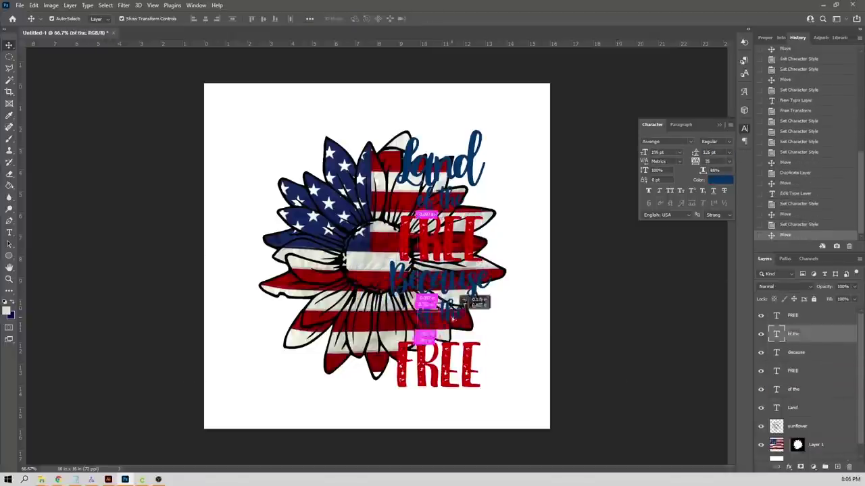
Change the lowest word to "BRAVE", align all text lines by their horizontal centers and nudge "BRAVE" upward.
{"action": "left_click", "coordinate": [450, 238]}
{"action": "left_click", "coordinate": [794, 407], "text": "shift"}
{"action": "left_click", "coordinate": [205, 18]}
{"action": "left_click", "coordinate": [432, 351]}
{"action": "key", "text": "Up"}
{"action": "key", "text": "Up"}
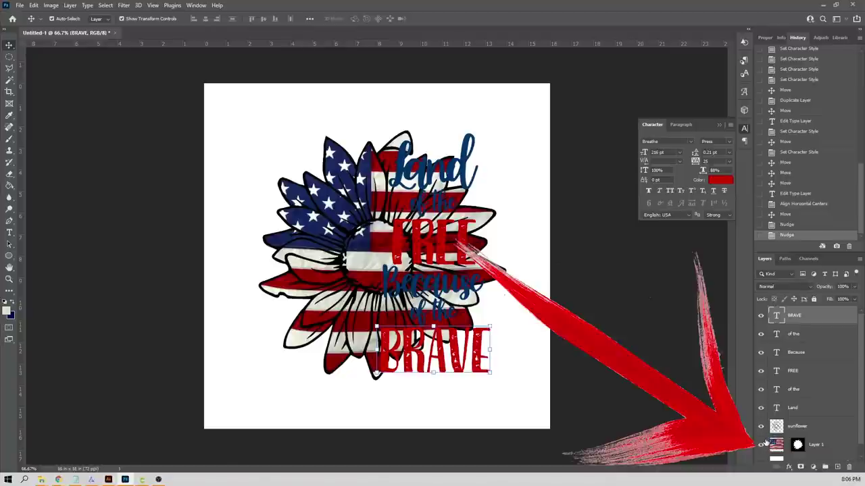
Hide the flag layer and shift the word "BRAVE" slightly to the right.
{"action": "left_click", "coordinate": [760, 444]}
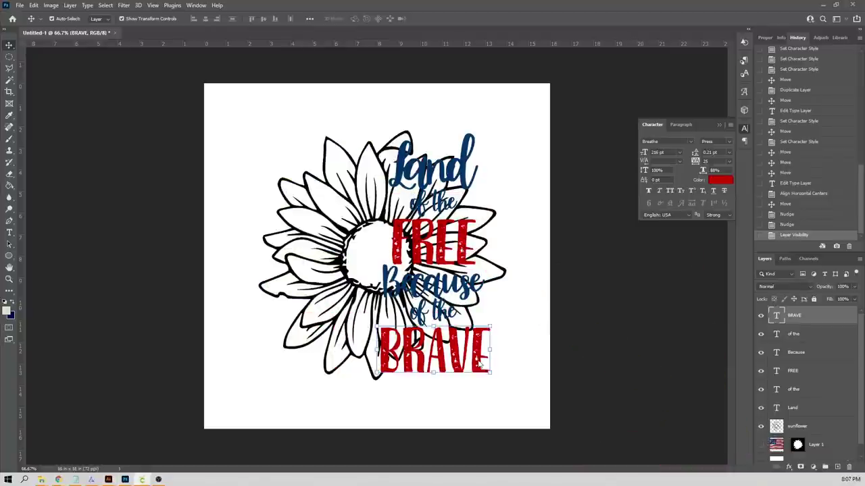
{"action": "left_click_drag", "start_coordinate": [479, 362], "coordinate": [485, 363]}
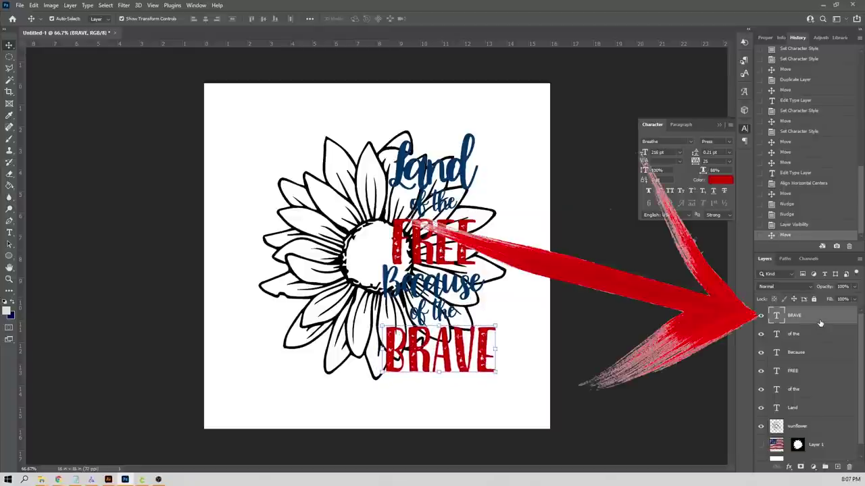
Merge all the text layers from "BRAVE" to "Land" into one layer and show the flag layer again.
{"action": "left_click", "coordinate": [815, 414], "text": "shift"}
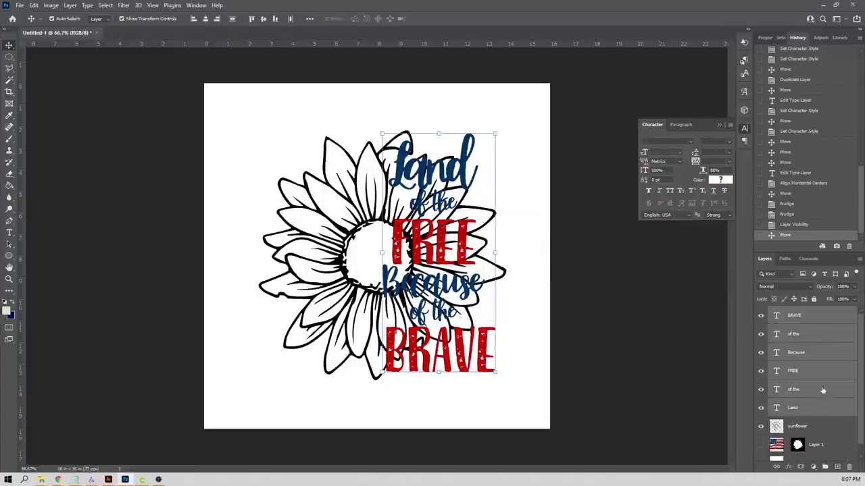
{"action": "left_click", "coordinate": [861, 261]}
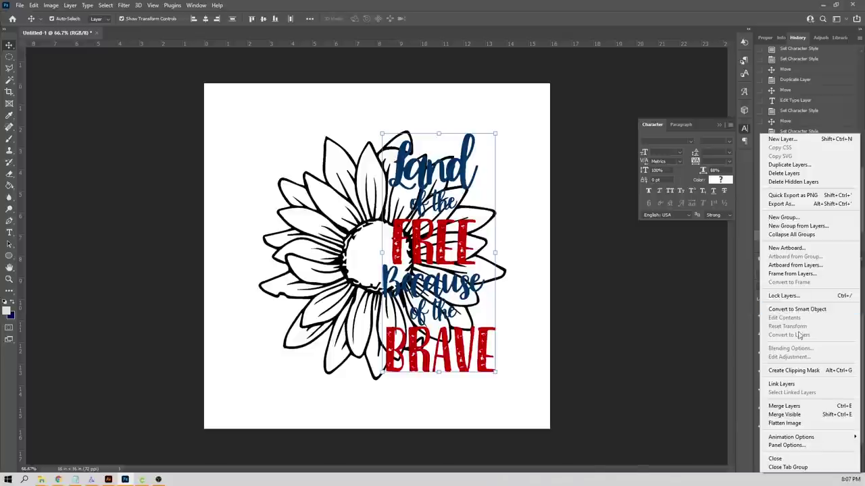
{"action": "left_click", "coordinate": [804, 407]}
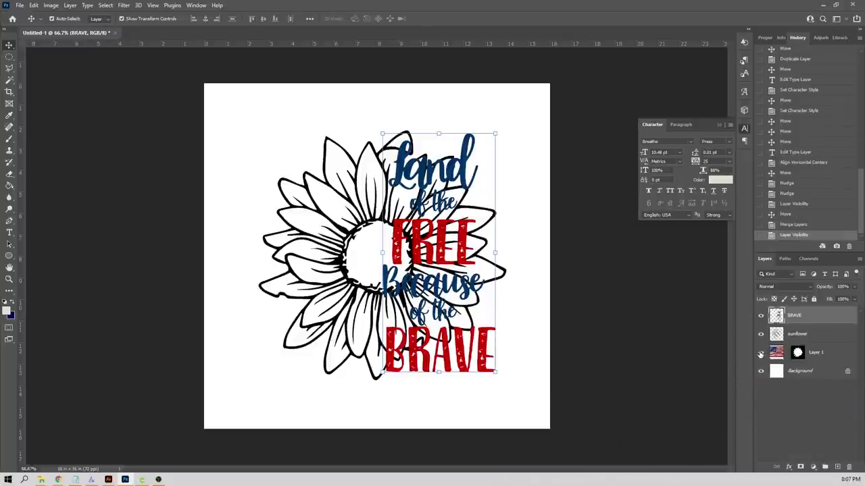
{"action": "left_click", "coordinate": [761, 352]}
{"action": "left_click", "coordinate": [622, 325]}
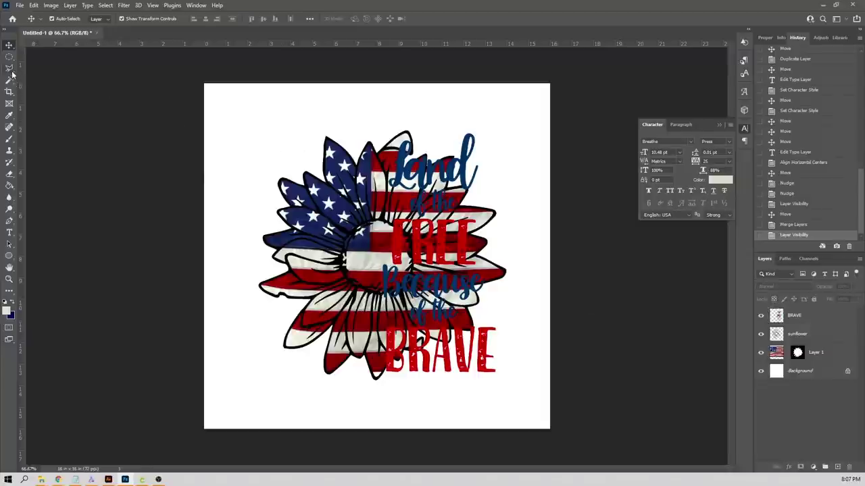
Select the empty area around the flower on the sunflower layer with the Magic Wand.
{"action": "left_click", "coordinate": [441, 143]}
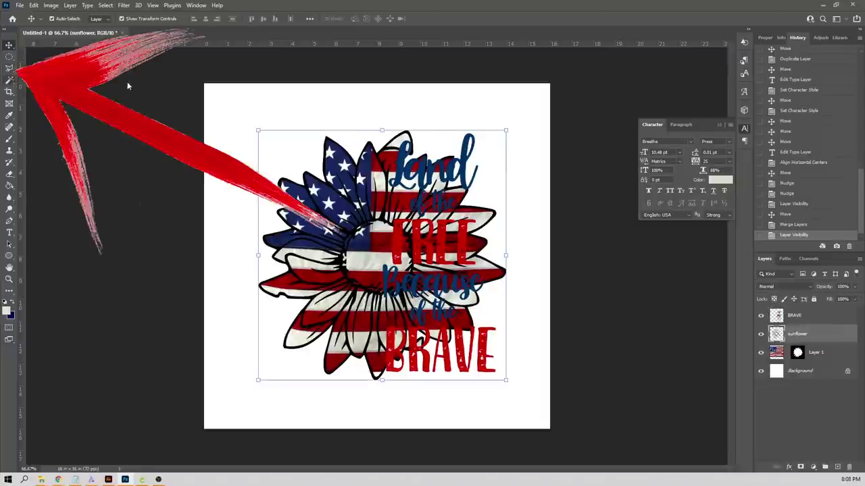
{"action": "key", "text": "w"}
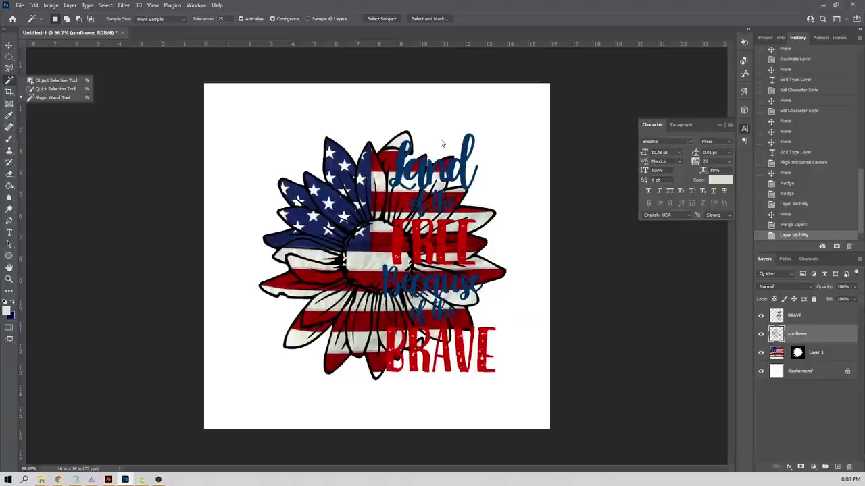
{"action": "left_click", "coordinate": [527, 194]}
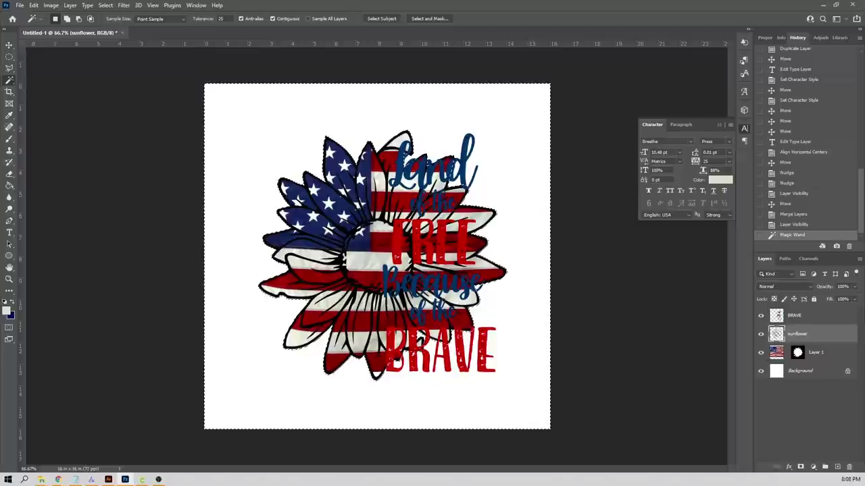
Create a new layer below the flag layer with the selection inverted, and hide the white background layer.
{"action": "left_click", "coordinate": [859, 258]}
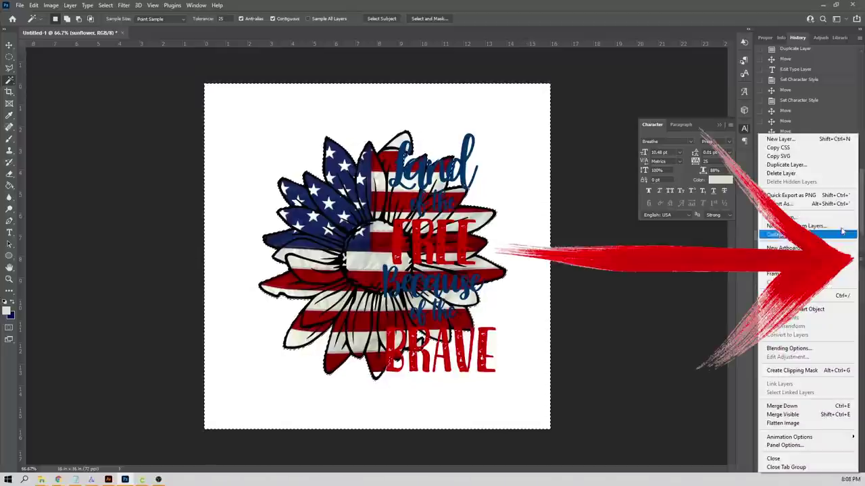
{"action": "left_click", "coordinate": [823, 140]}
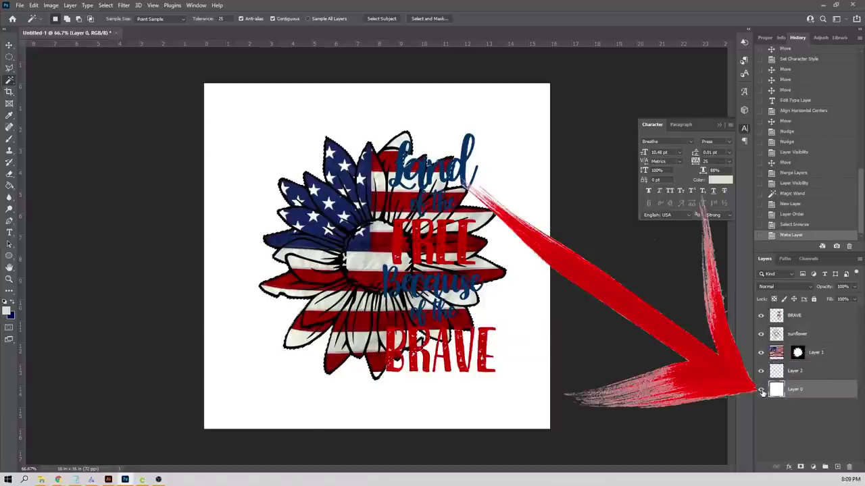
{"action": "left_click", "coordinate": [761, 389]}
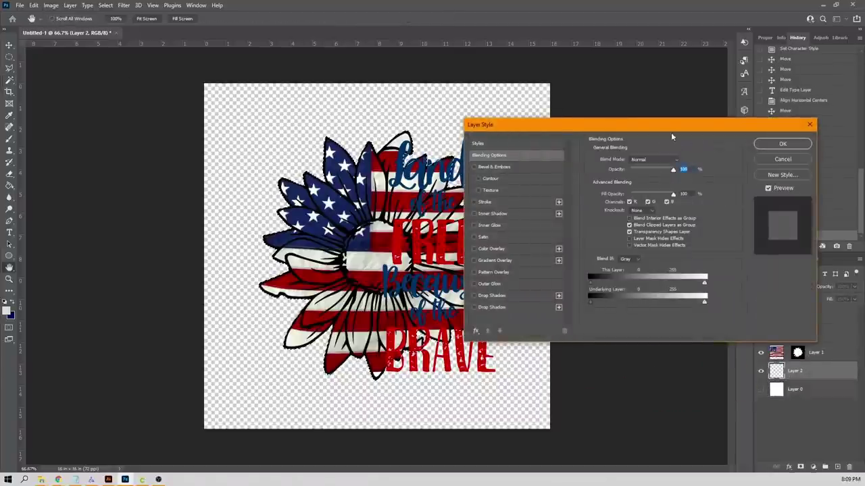
{"action": "left_click", "coordinate": [783, 143]}
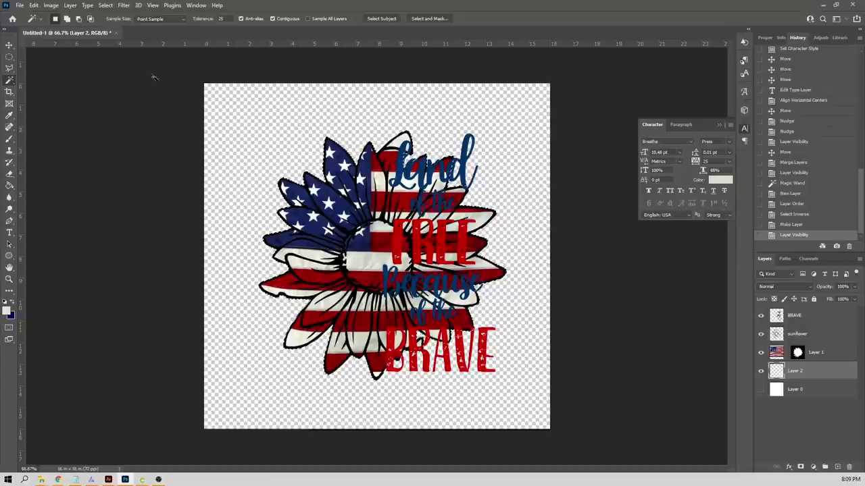
Stroke the flower-shaped selection on the new empty layer with a 20 px centered line in white (ffffff).
{"action": "left_click", "coordinate": [33, 5]}
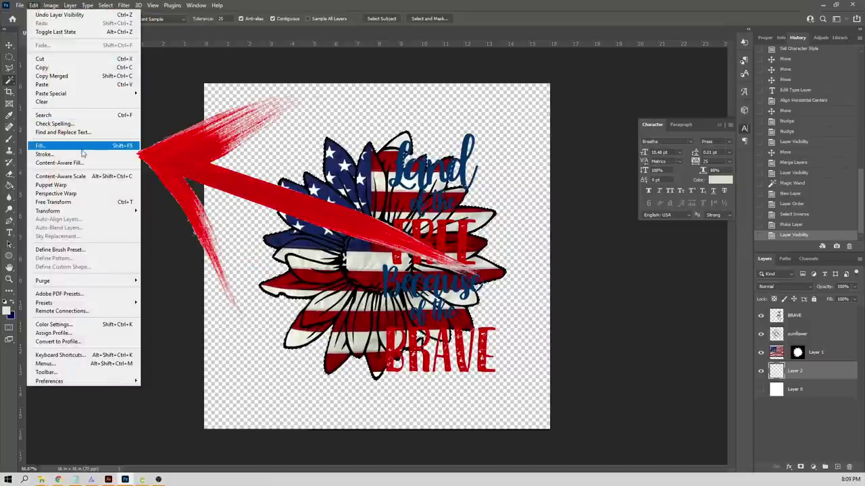
{"action": "left_click", "coordinate": [83, 154]}
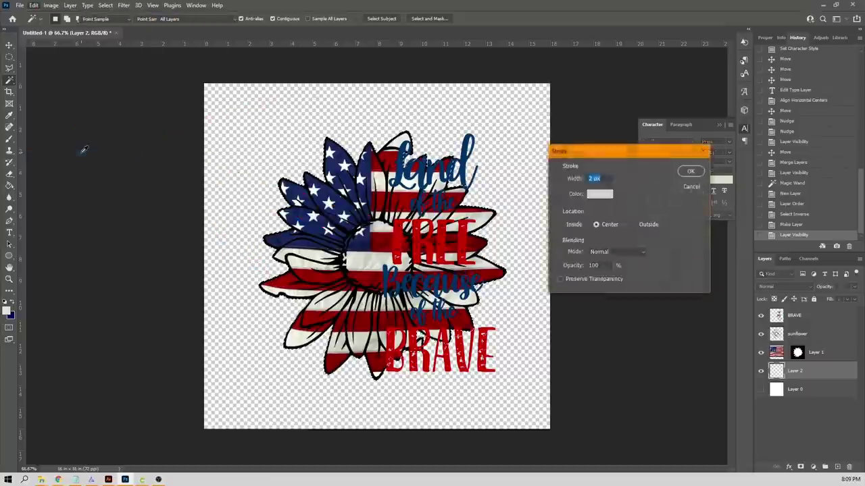
{"action": "left_click", "coordinate": [610, 196]}
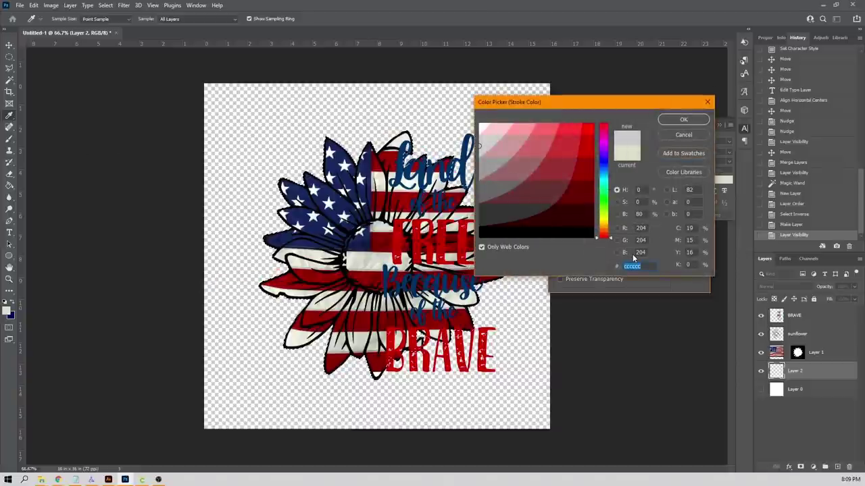
{"action": "type", "text": "ffffff"}
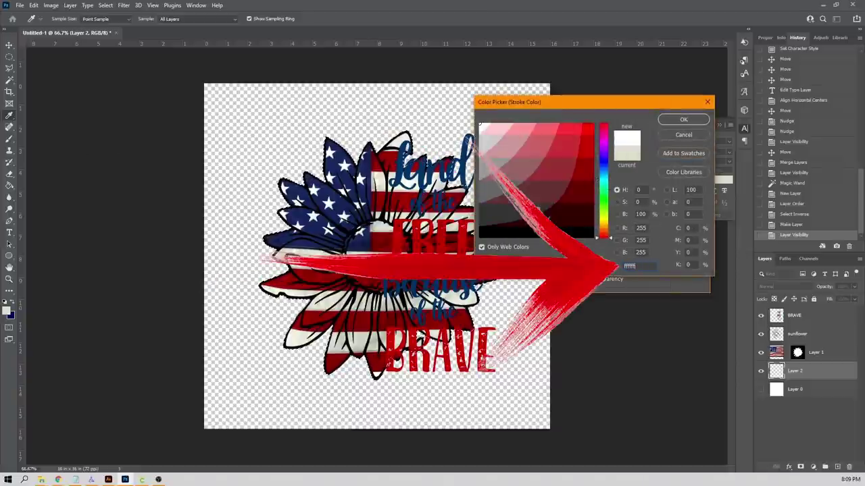
{"action": "left_click", "coordinate": [684, 120]}
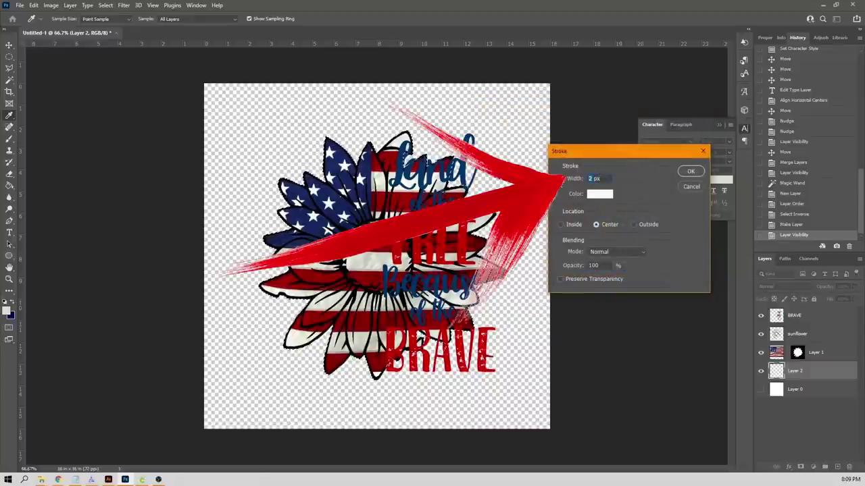
{"action": "type", "text": "20"}
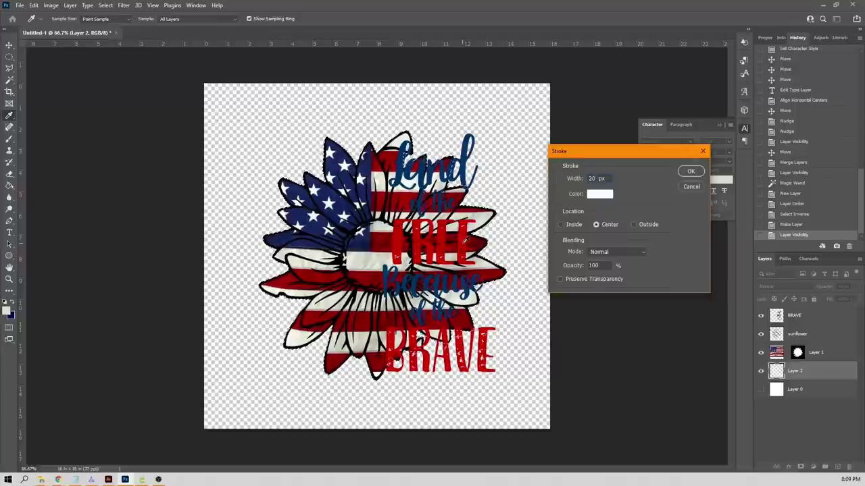
{"action": "scroll", "coordinate": [461, 243], "scroll_direction": "up", "scroll_amount": 1}
{"action": "left_click", "coordinate": [693, 172]}
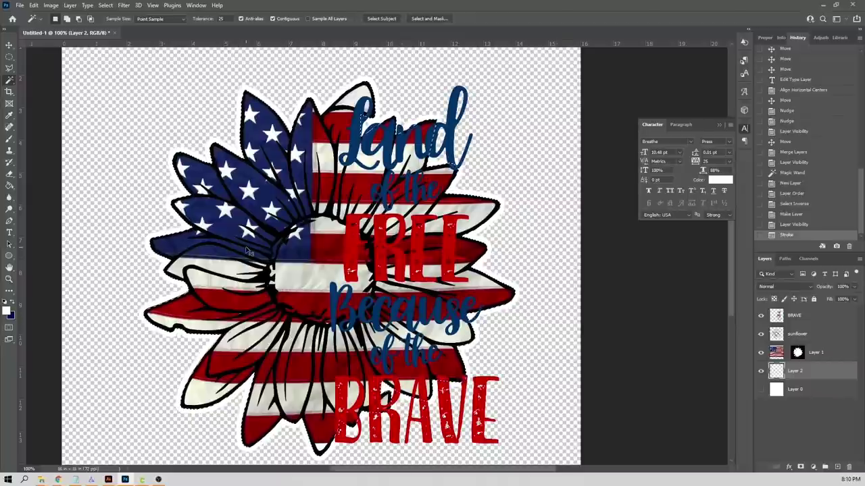
Undo the stroke around the flower and reapply it with the same white, centered 20 px settings.
{"action": "key", "text": "ctrl+z"}
{"action": "left_click", "coordinate": [34, 6]}
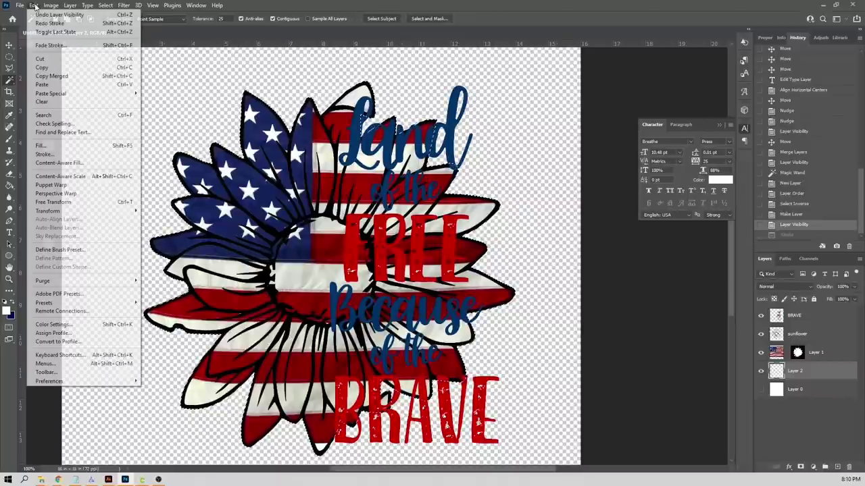
{"action": "left_click", "coordinate": [65, 155]}
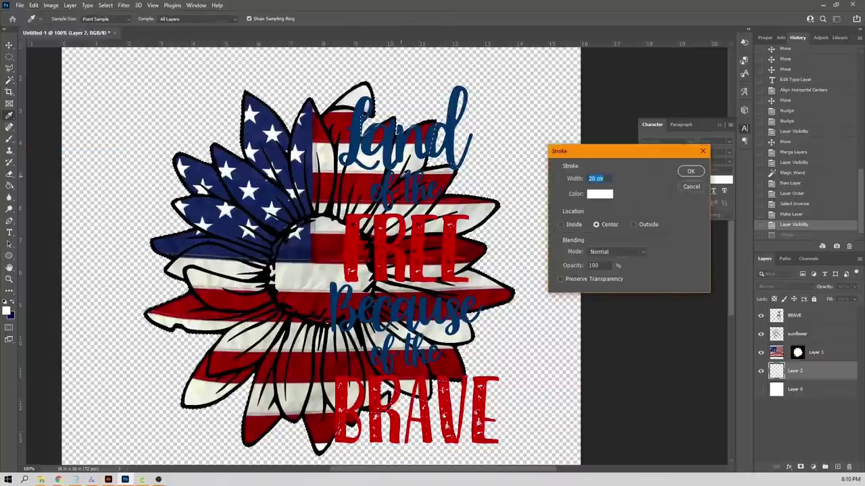
{"action": "key", "text": "Return"}
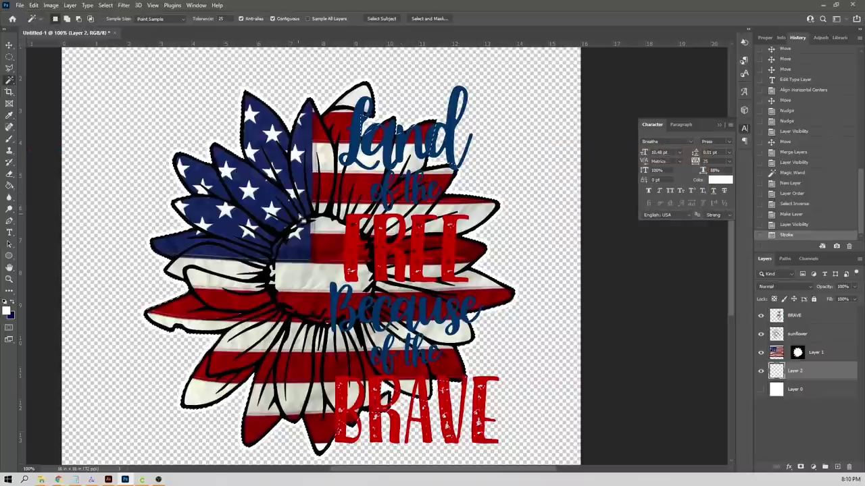
Deselect the flower outline so no layer or selection remains active.
{"action": "key", "text": "ctrl+minus"}
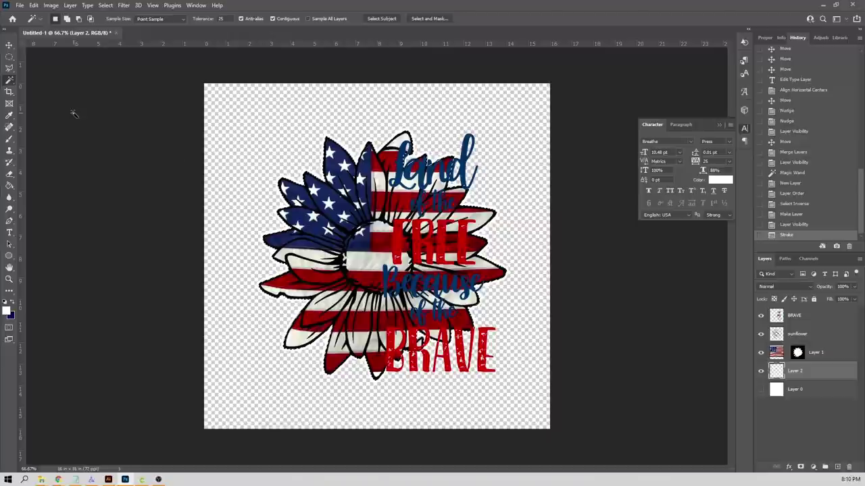
{"action": "key", "text": "v"}
{"action": "left_click", "coordinate": [177, 160]}
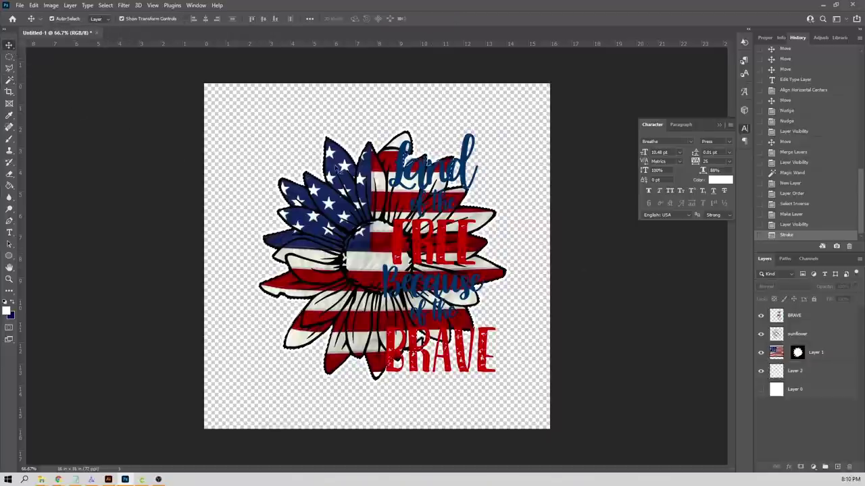
{"action": "key", "text": "m"}
{"action": "left_click", "coordinate": [223, 110]}
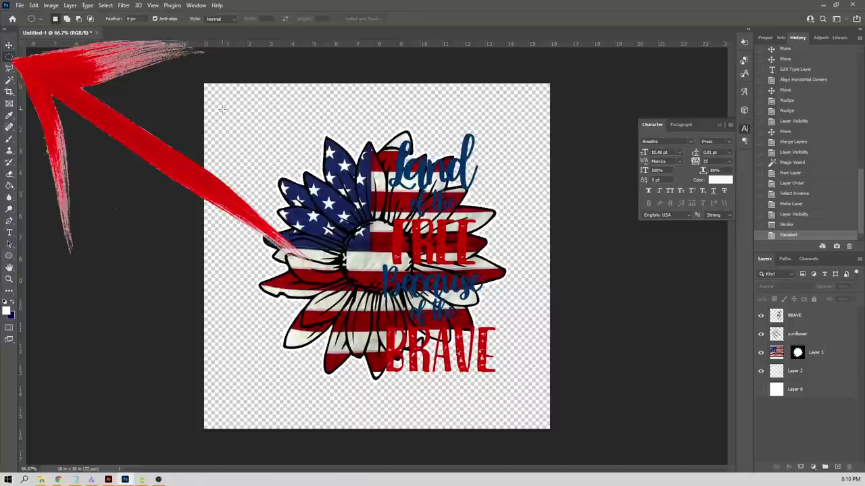
Add an Outer Glow layer style with its default settings to the BRAVE lettering layer.
{"action": "left_click", "coordinate": [826, 314]}
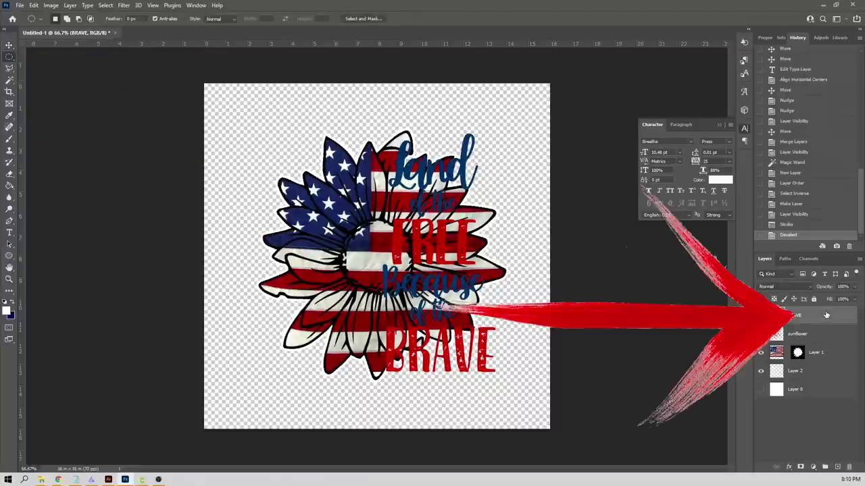
{"action": "double_click", "coordinate": [825, 314]}
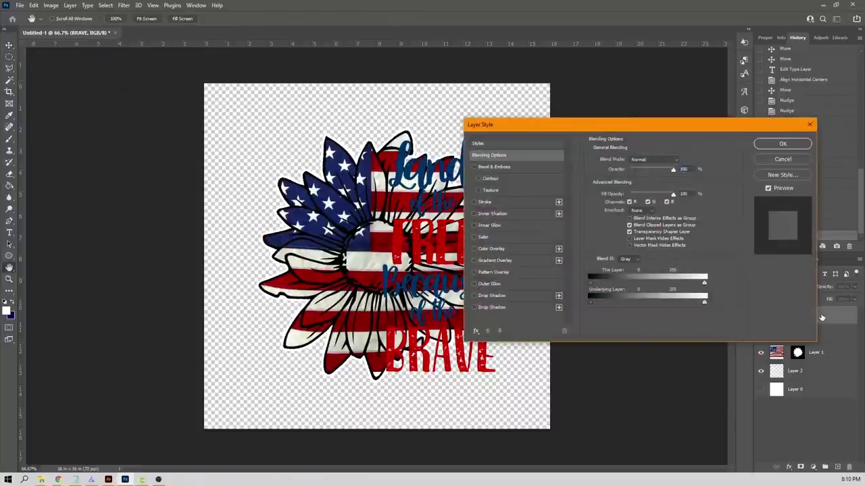
{"action": "left_click", "coordinate": [475, 284]}
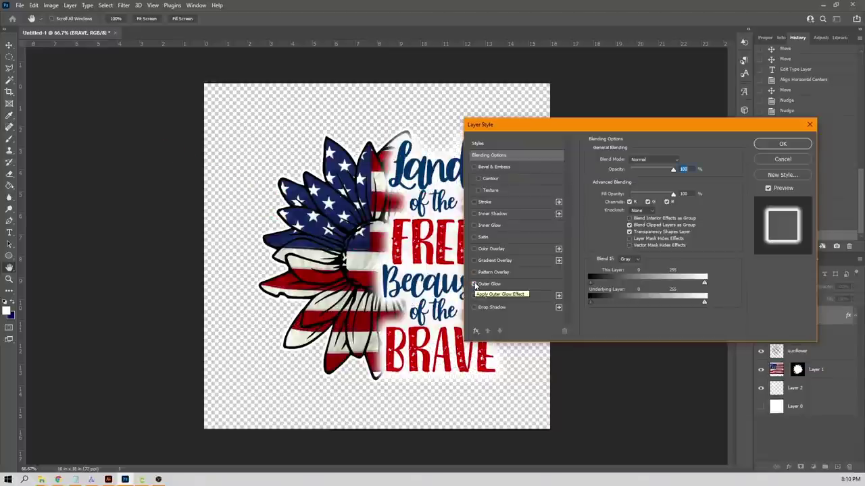
{"action": "left_click", "coordinate": [777, 144]}
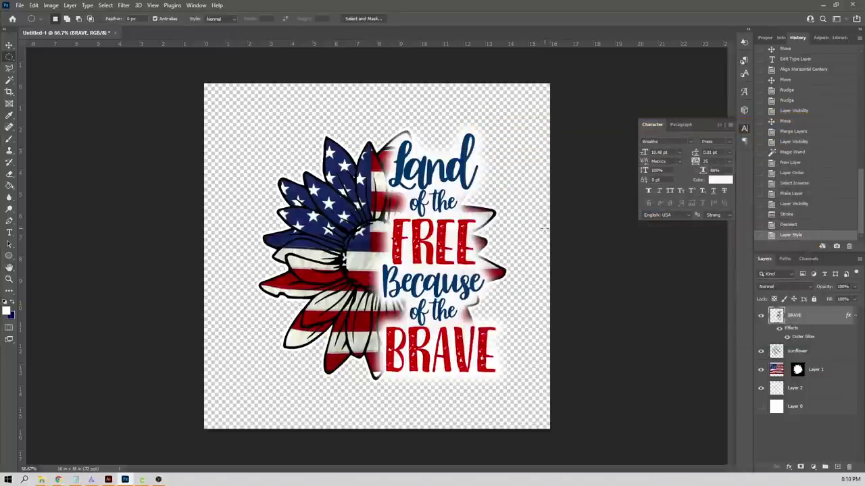
Export the design as a transparent 1152 x 1152 px PNG named "Land of the Free Sunflower Sublimation" in the project's images folder.
{"action": "left_click", "coordinate": [19, 9]}
{"action": "mouse_move", "coordinate": [63, 148]}
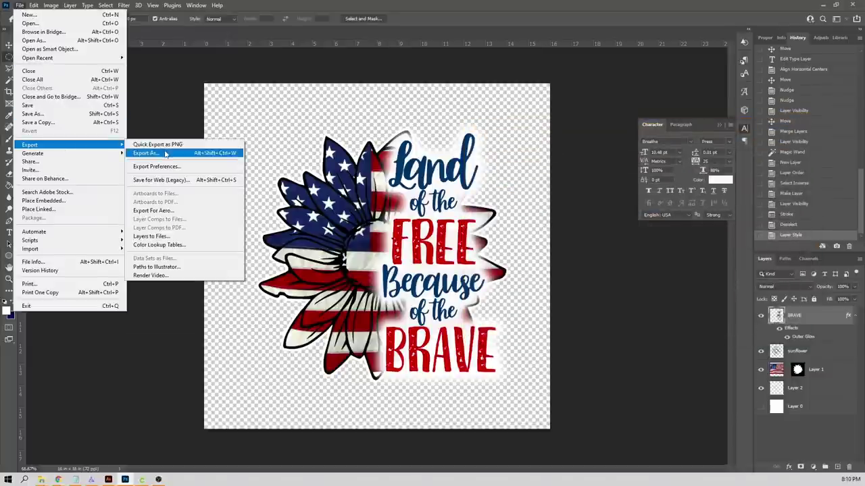
{"action": "left_click", "coordinate": [165, 155]}
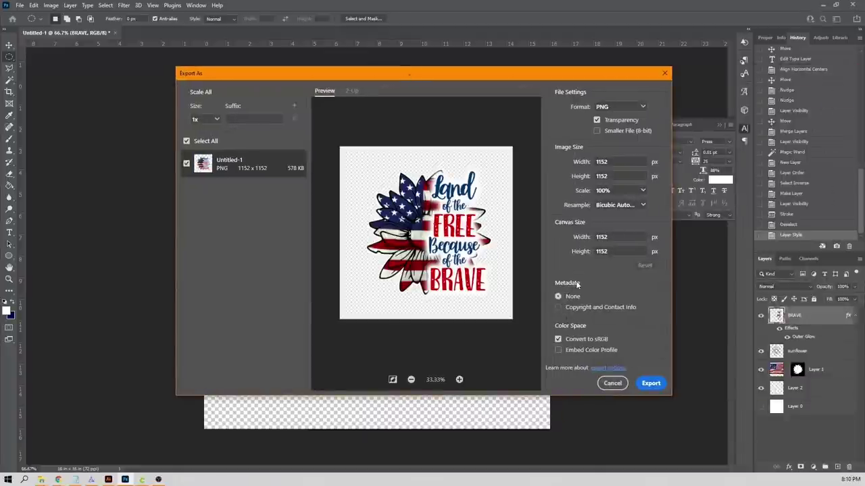
{"action": "left_click", "coordinate": [652, 385]}
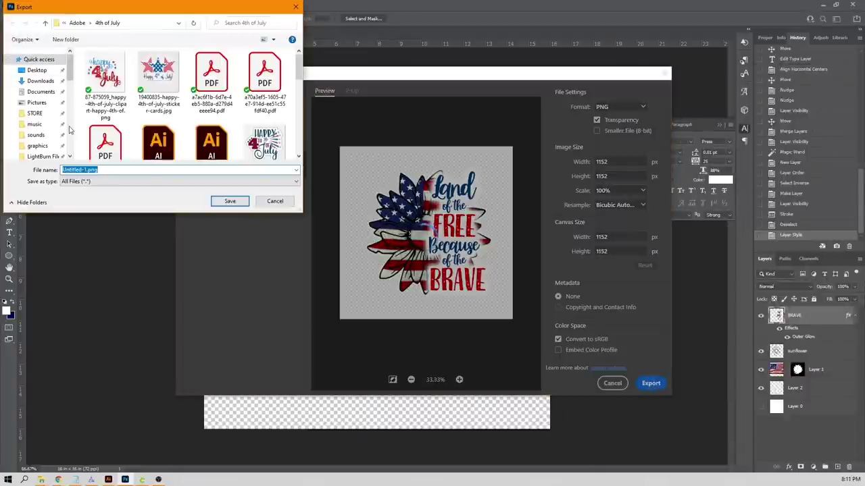
{"action": "scroll", "coordinate": [40, 101], "scroll_direction": "down", "scroll_amount": 3}
{"action": "left_click", "coordinate": [37, 157]}
{"action": "double_click", "coordinate": [158, 136]}
{"action": "double_click", "coordinate": [115, 76]}
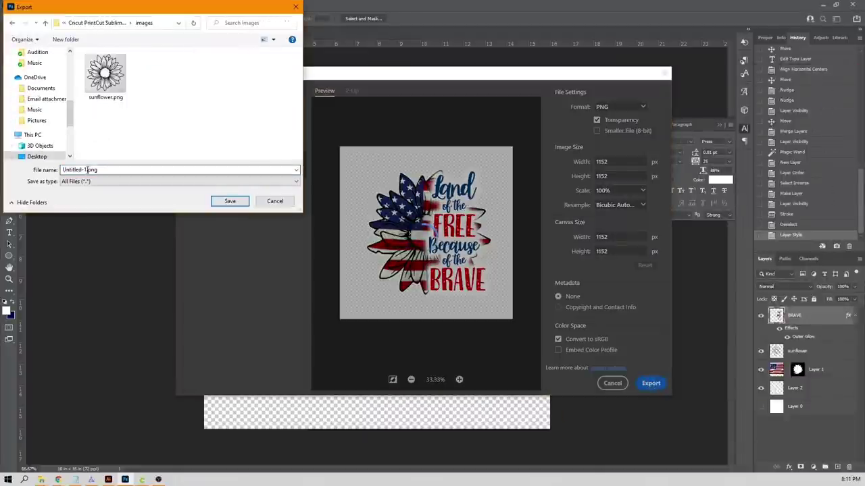
{"action": "type", "text": "Land of the Free Sunflower"}
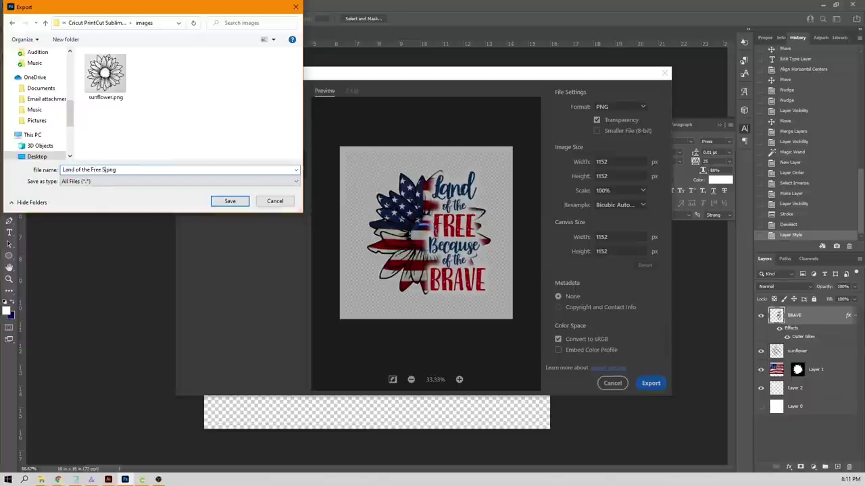
{"action": "type", "text": " Sublimation"}
{"action": "left_click", "coordinate": [229, 201]}
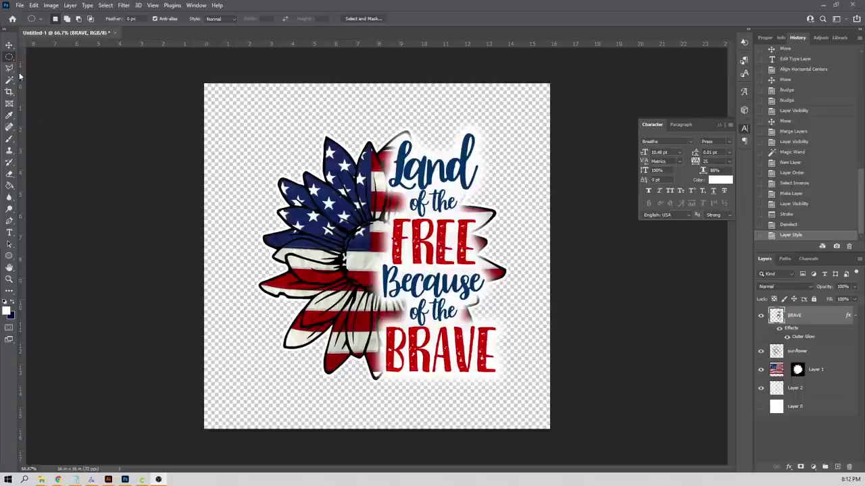
Whiten the flag layer (Layer 1) with a Levels adjustment, sampling the white point from a white stripe on the flower's petals.
{"action": "left_click", "coordinate": [839, 368]}
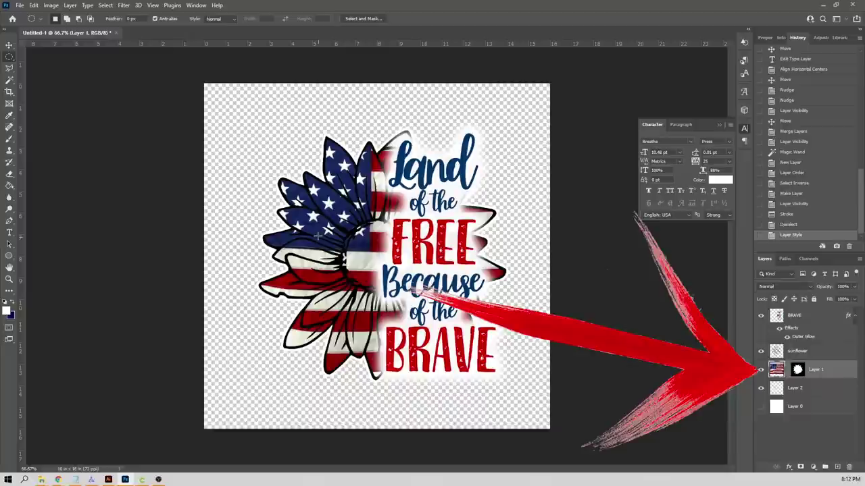
{"action": "left_click", "coordinate": [51, 6]}
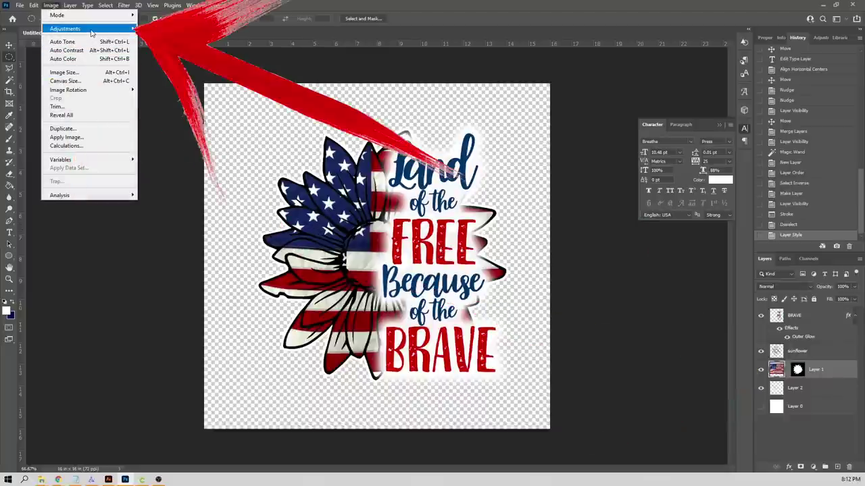
{"action": "mouse_move", "coordinate": [92, 31]}
{"action": "left_click", "coordinate": [177, 37]}
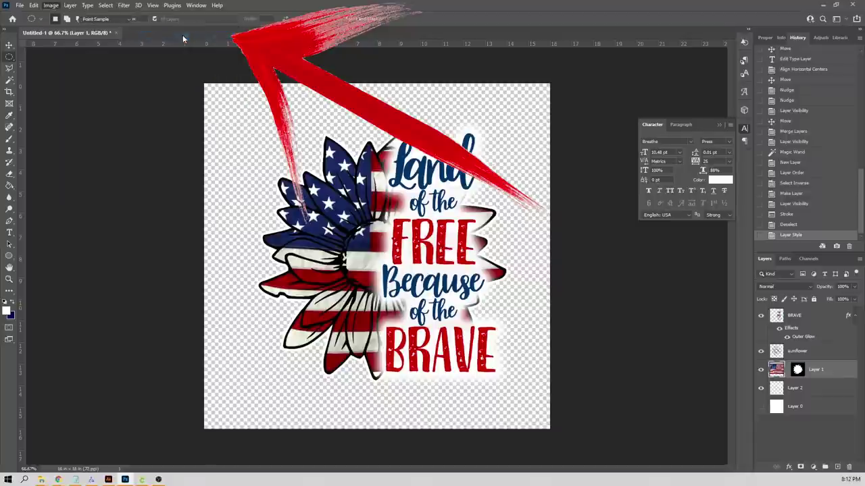
{"action": "left_click_drag", "start_coordinate": [618, 87], "coordinate": [545, 83]}
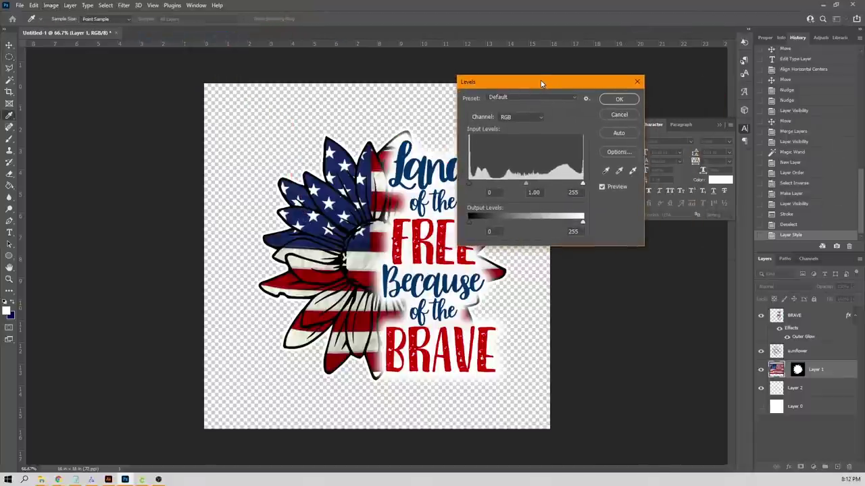
{"action": "left_click", "coordinate": [631, 171]}
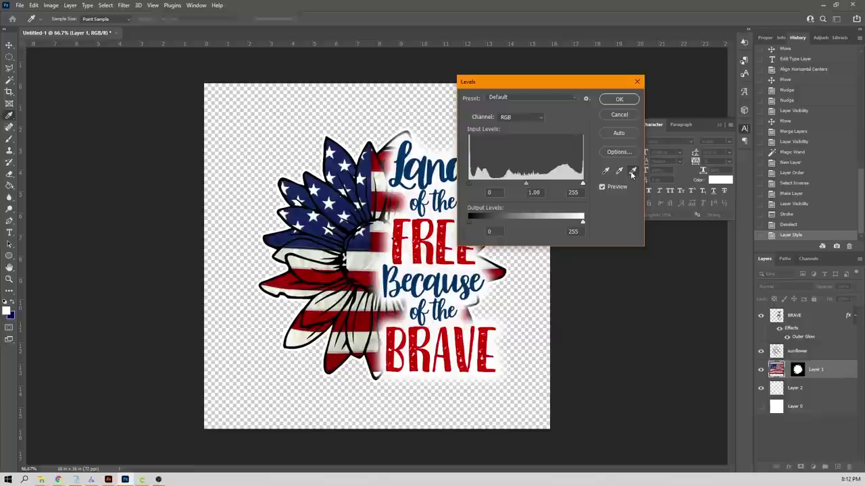
{"action": "left_click", "coordinate": [313, 251]}
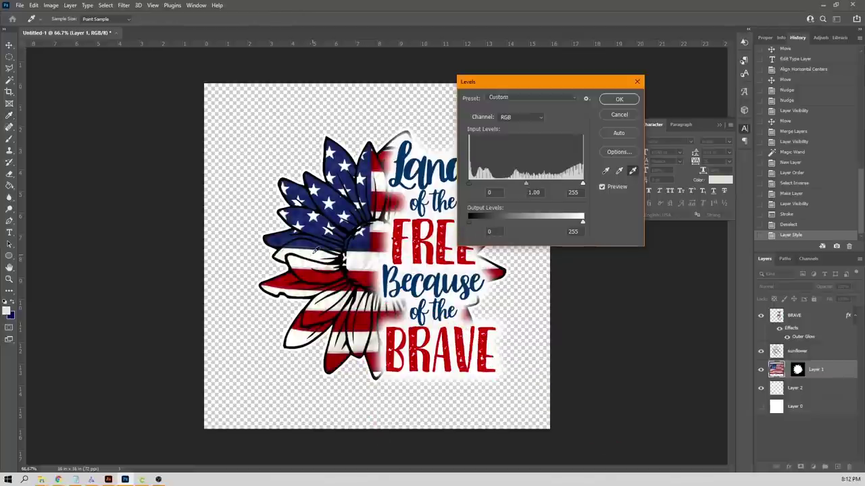
{"action": "left_click", "coordinate": [619, 100]}
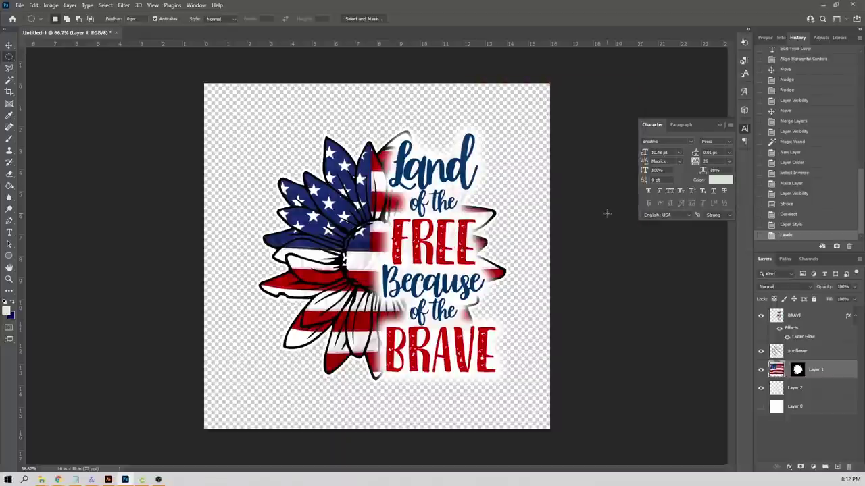
Export the design with the Levels-corrected flag layer using Export As and save the image file.
{"action": "left_click", "coordinate": [20, 5]}
{"action": "mouse_move", "coordinate": [29, 142]}
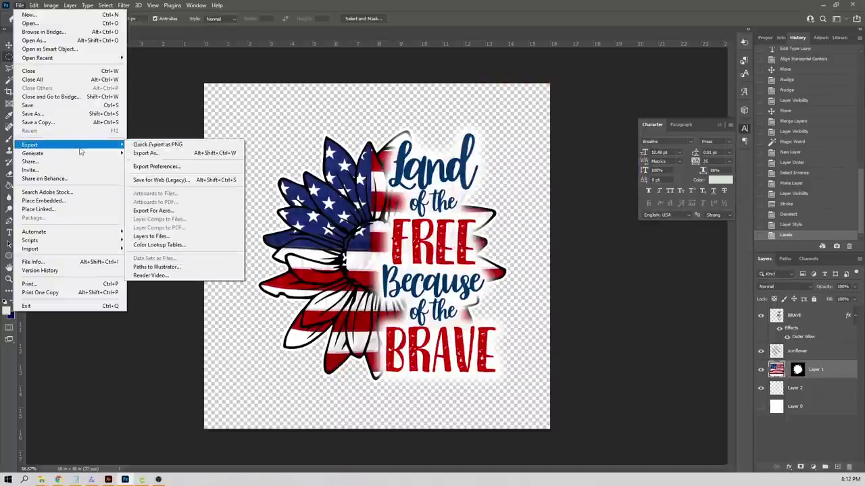
{"action": "left_click", "coordinate": [173, 150]}
{"action": "left_click", "coordinate": [651, 436]}
{"action": "left_click", "coordinate": [228, 196]}
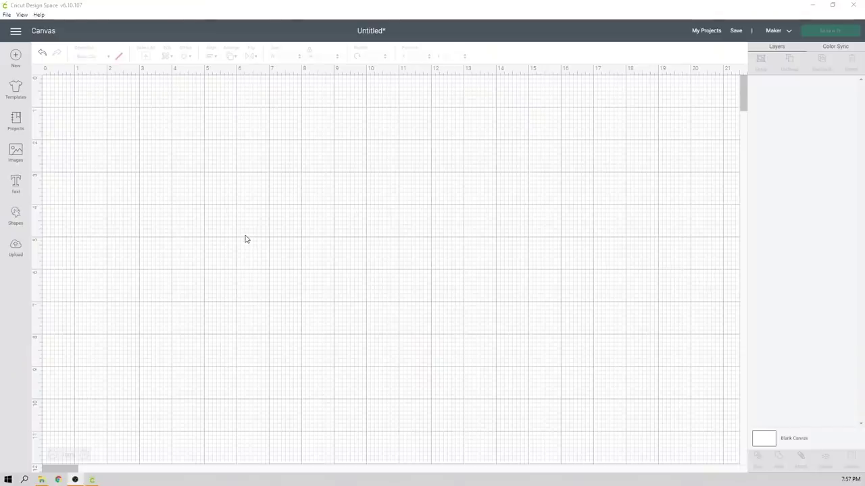
Switch to Cricut Design Space and load "Land of the Free Sunflower PRINT CUT.png" from the images folder as a new image upload.
{"action": "left_click", "coordinate": [16, 249]}
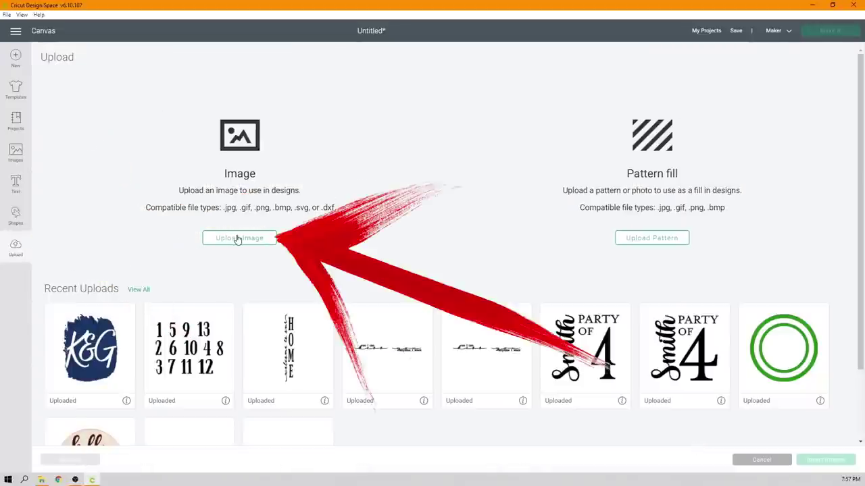
{"action": "left_click", "coordinate": [236, 238]}
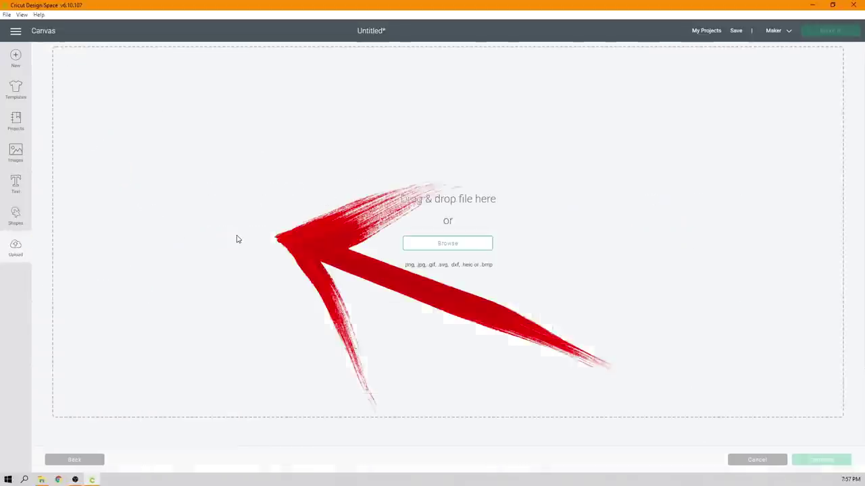
{"action": "left_click", "coordinate": [441, 247]}
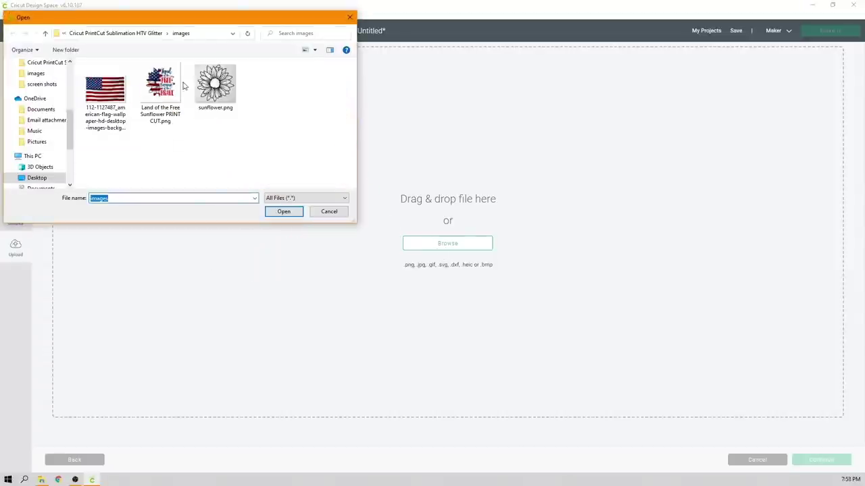
{"action": "left_click", "coordinate": [160, 91]}
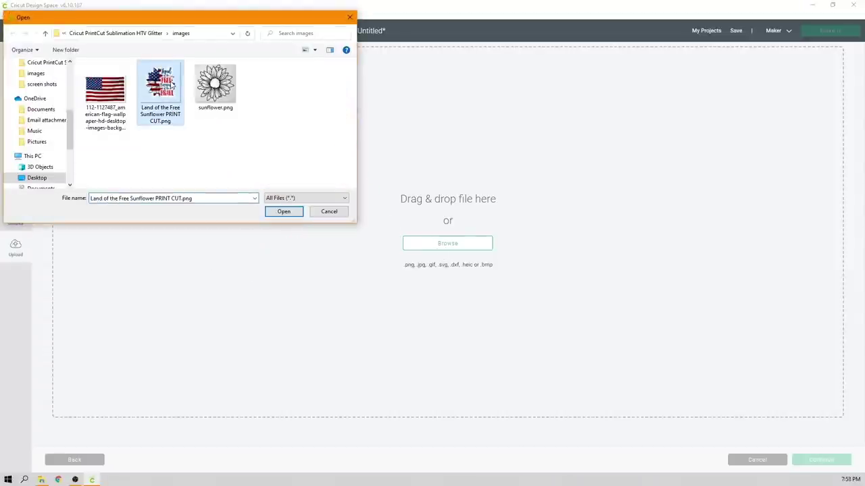
{"action": "left_click", "coordinate": [286, 212]}
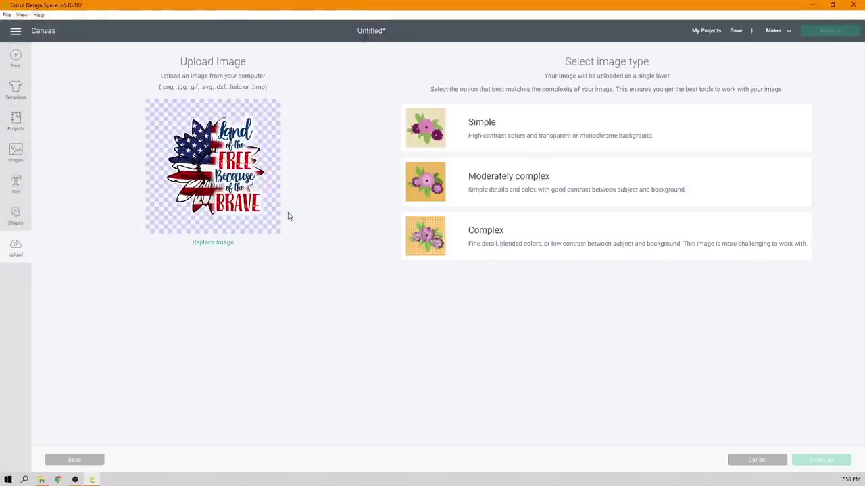
Classify the image as Complex, keep its background unedited, and upload it as a Print Then Cut image.
{"action": "left_click", "coordinate": [570, 234]}
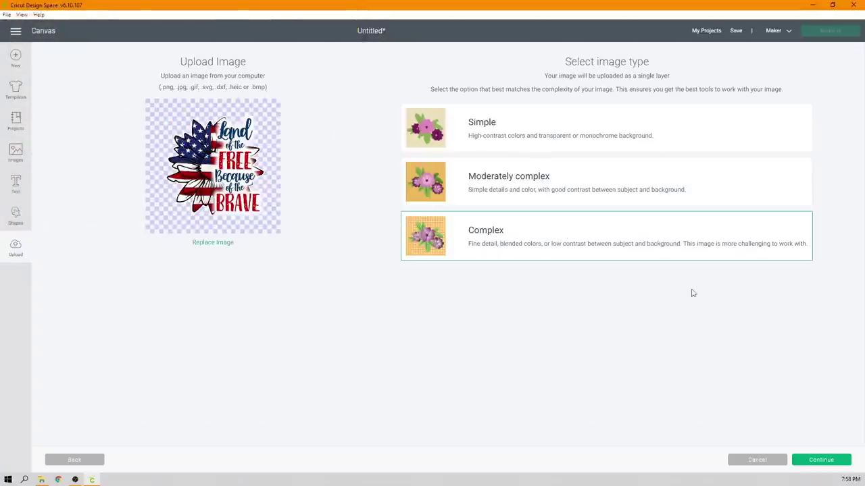
{"action": "left_click", "coordinate": [821, 461]}
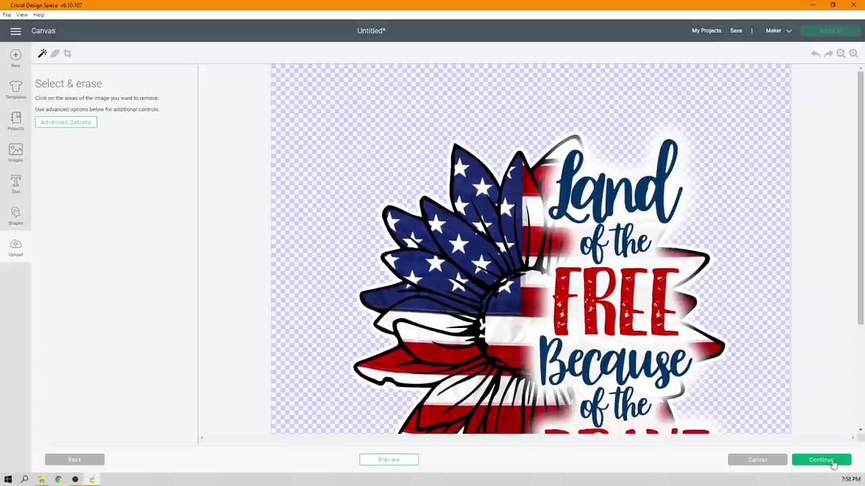
{"action": "left_click", "coordinate": [829, 461]}
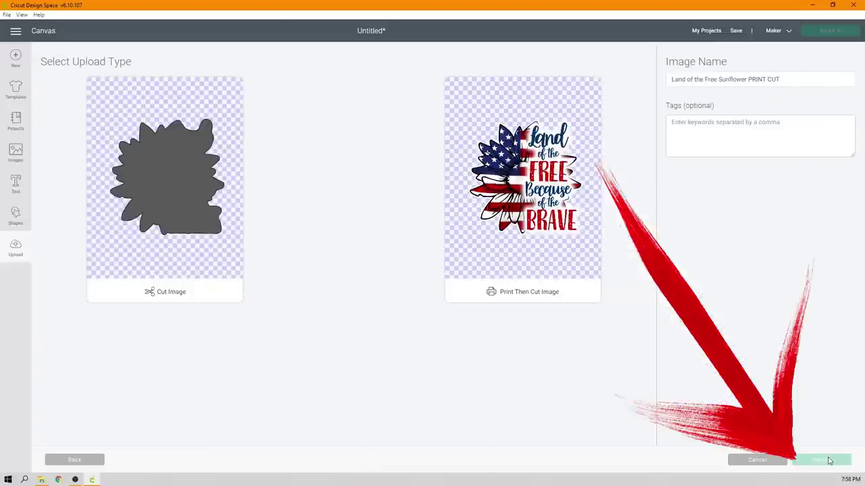
{"action": "left_click", "coordinate": [545, 235]}
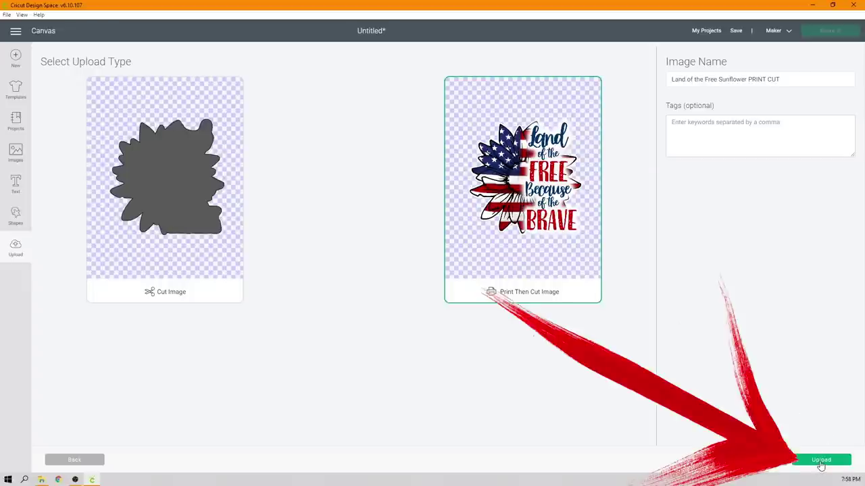
{"action": "left_click", "coordinate": [821, 462]}
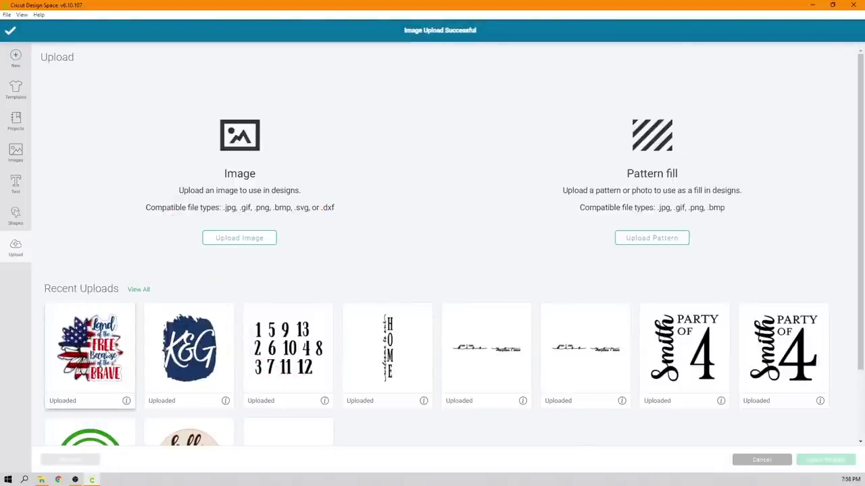
Insert the uploaded sunflower image onto the canvas and set its width to 9.24 inches with proportions locked.
{"action": "left_click", "coordinate": [109, 354]}
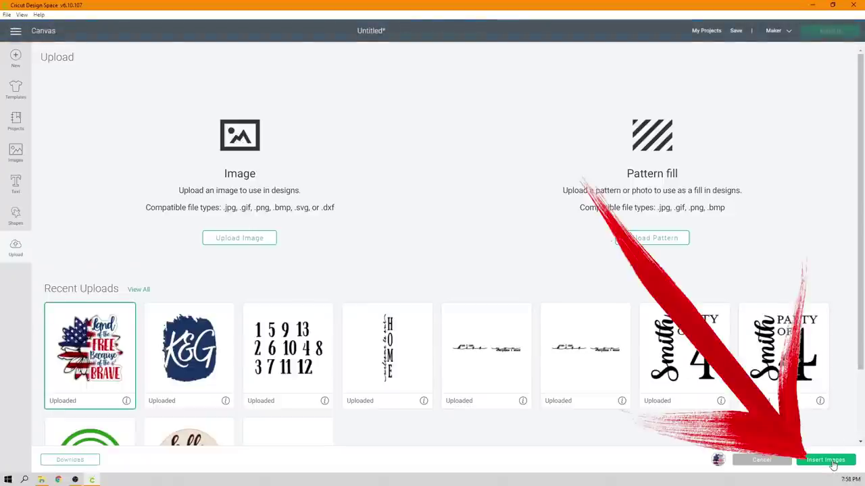
{"action": "left_click", "coordinate": [829, 461]}
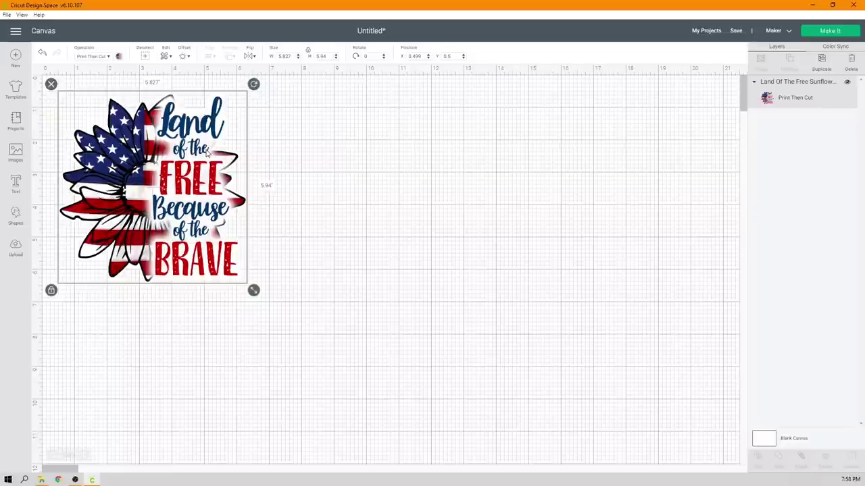
{"action": "left_click", "coordinate": [291, 56]}
{"action": "type", "text": "6.24"}
{"action": "key", "text": "Return"}
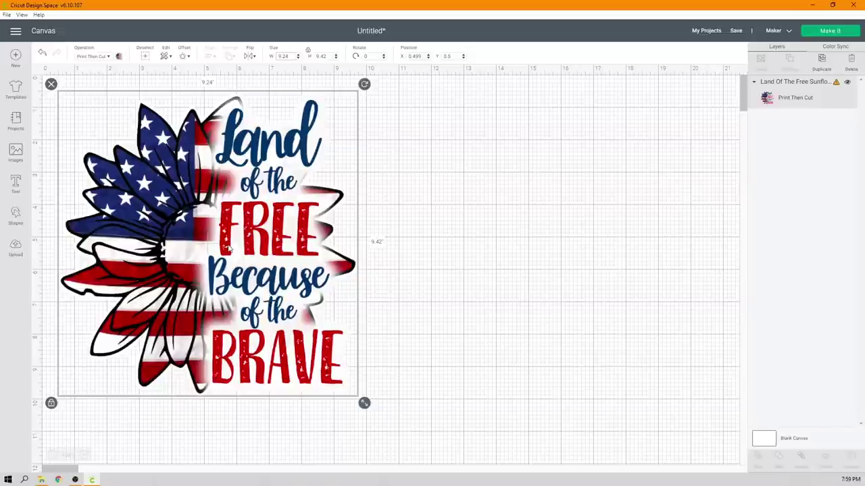
Move the sunflower design to about X 5.97, Y 1.92 on the canvas and duplicate it twice.
{"action": "left_click_drag", "start_coordinate": [228, 250], "coordinate": [403, 289]}
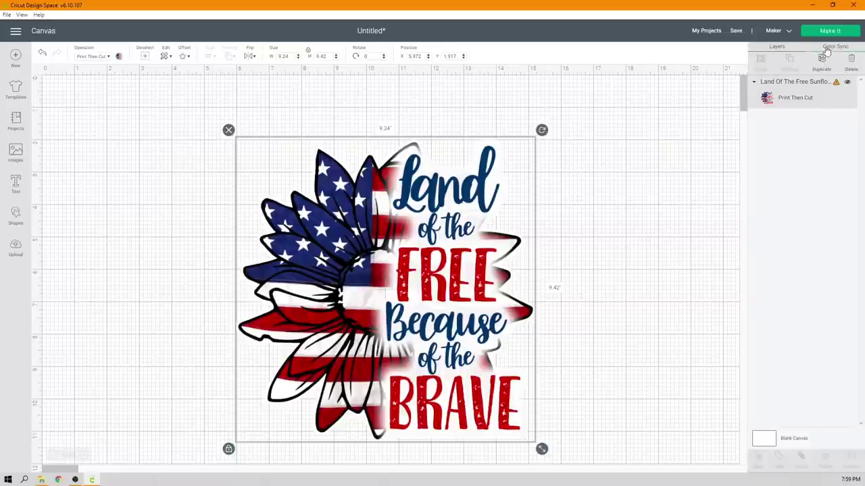
{"action": "left_click", "coordinate": [821, 60]}
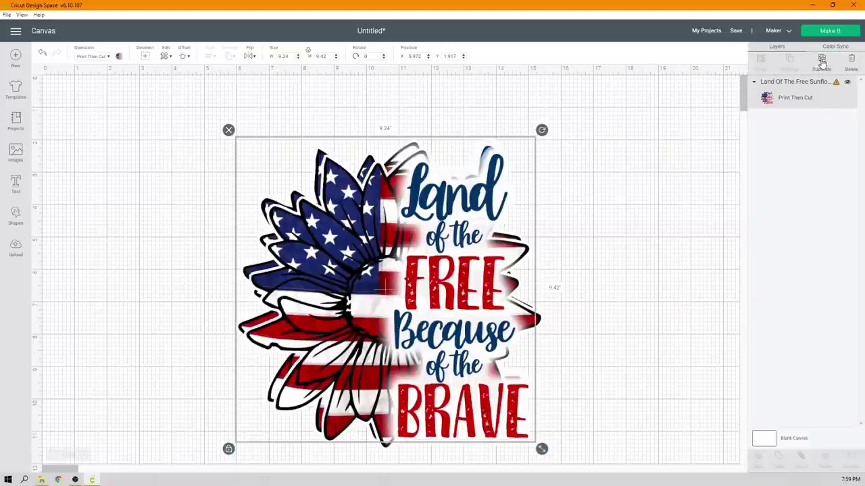
{"action": "left_click", "coordinate": [822, 60]}
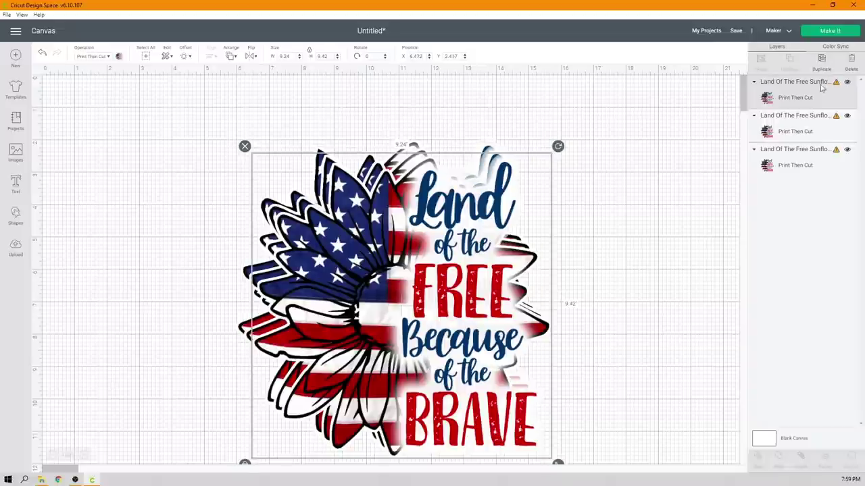
Change the bottommost sunflower copy's operation from Print Then Cut to Basic Cut and hide that layer.
{"action": "left_click", "coordinate": [810, 165]}
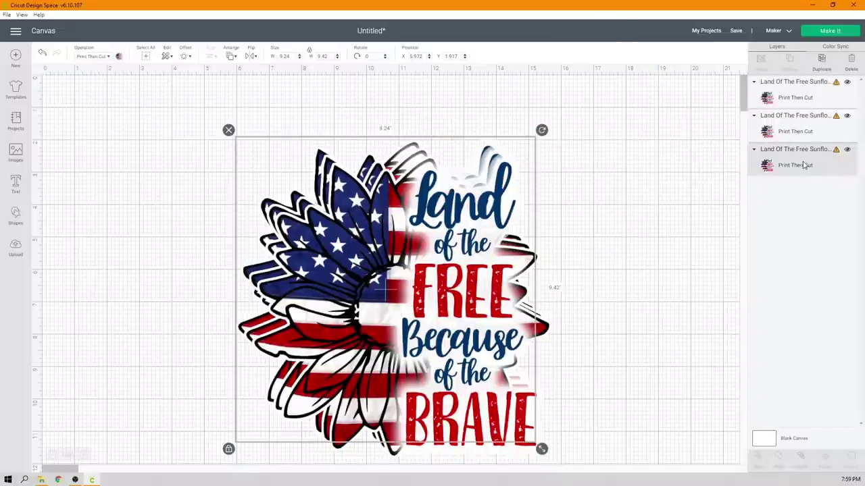
{"action": "left_click", "coordinate": [108, 57]}
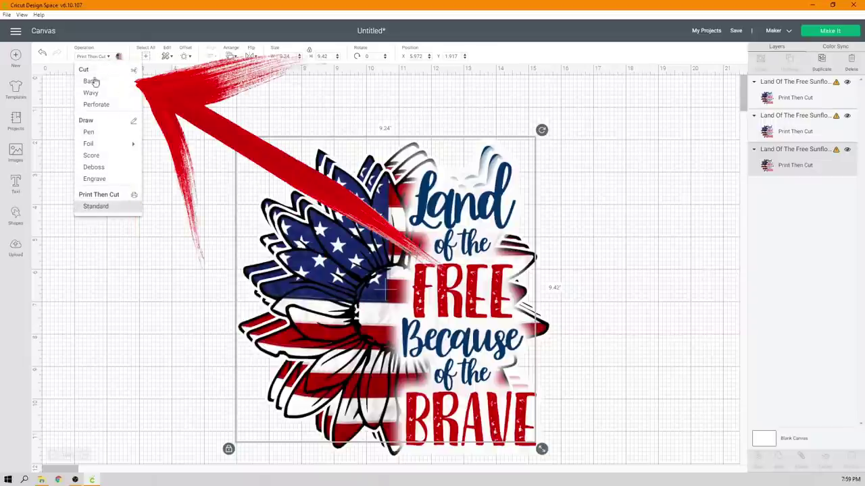
{"action": "left_click", "coordinate": [92, 82]}
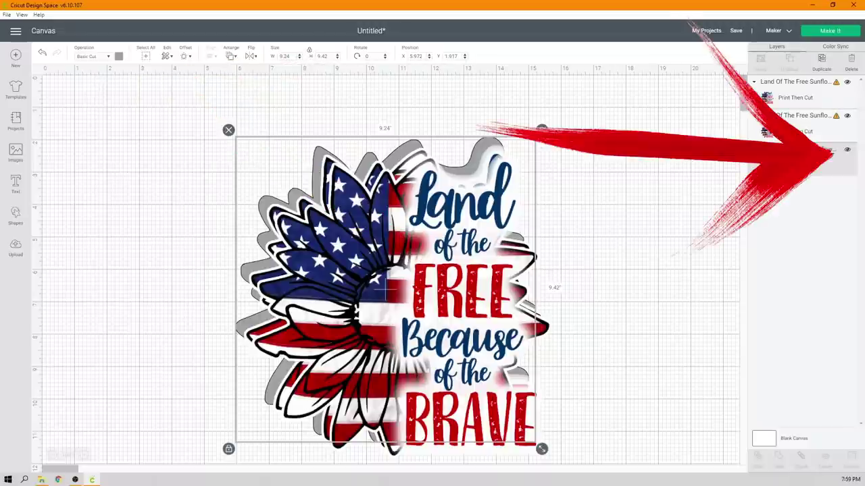
{"action": "left_click", "coordinate": [847, 152]}
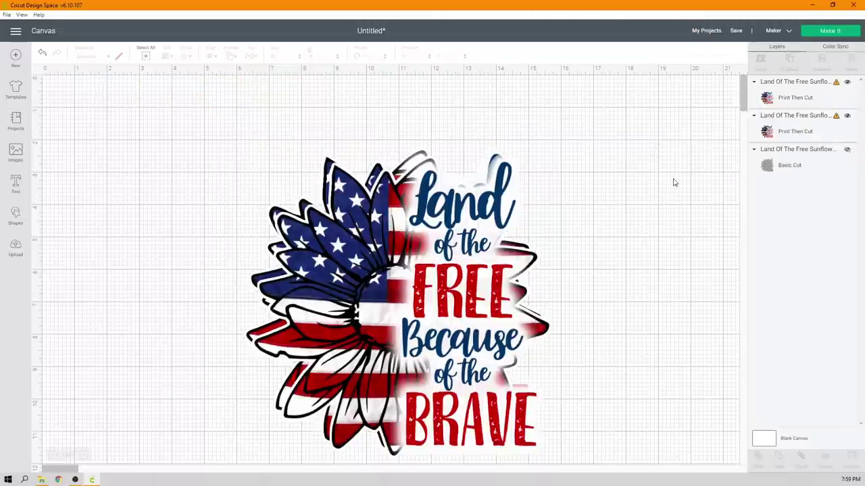
Center the two visible Print Then Cut sunflower copies on each other and hide the topmost copy.
{"action": "left_click", "coordinate": [803, 86]}
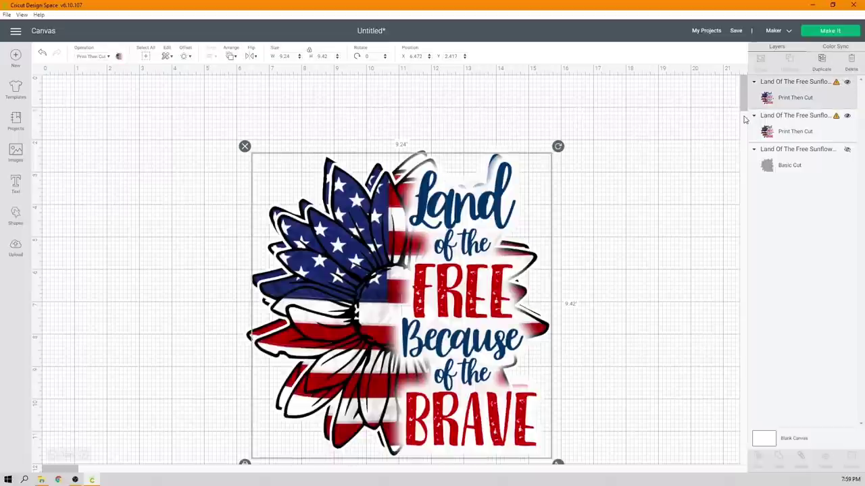
{"action": "left_click", "coordinate": [638, 190]}
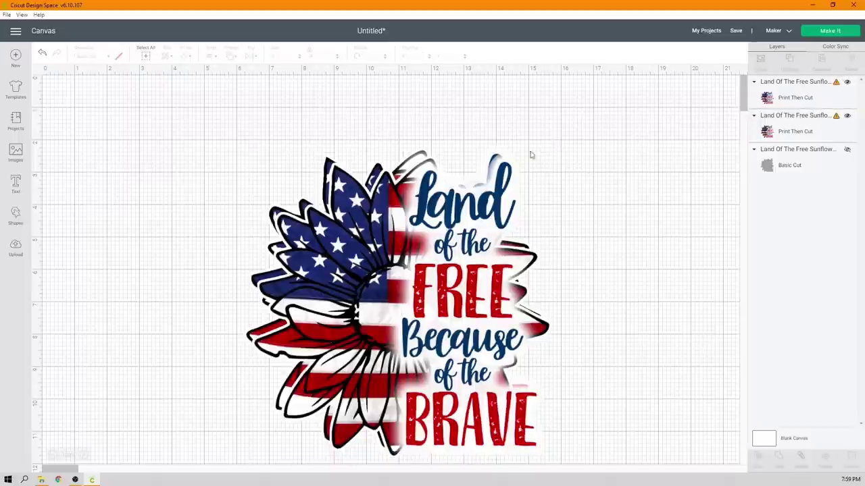
{"action": "left_click", "coordinate": [143, 60]}
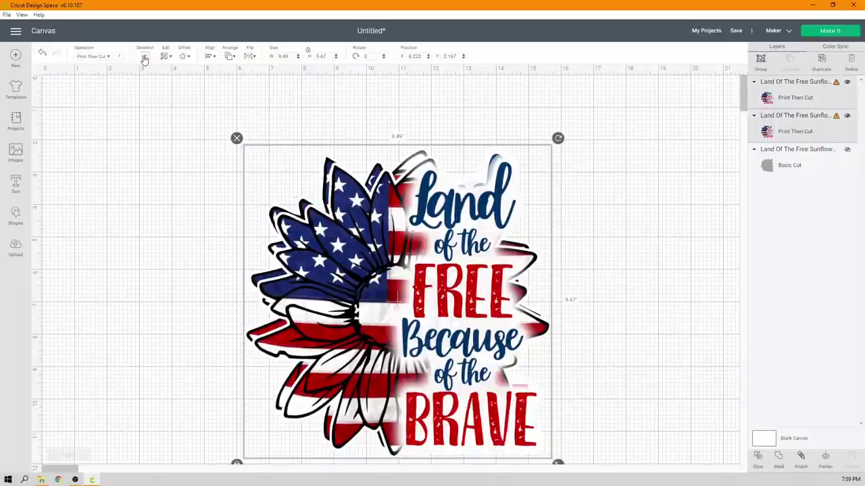
{"action": "left_click", "coordinate": [211, 57]}
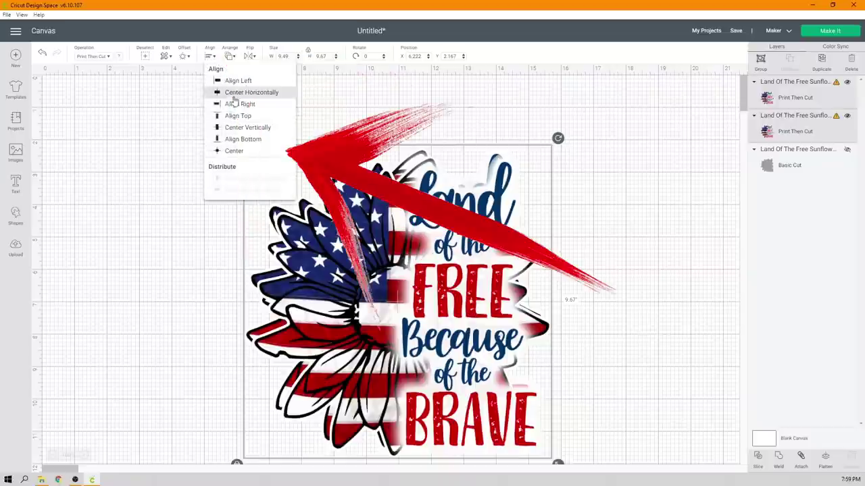
{"action": "left_click", "coordinate": [234, 151]}
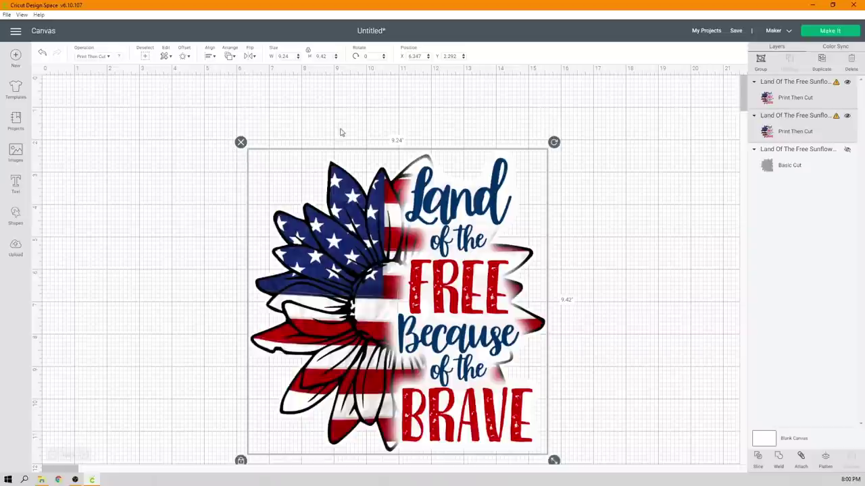
{"action": "left_click", "coordinate": [847, 82]}
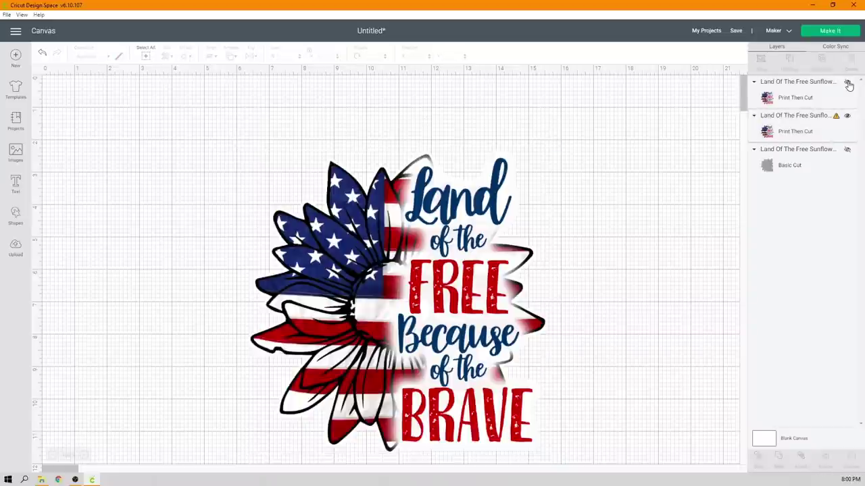
Add a square shape near the sunflower and resize it to 9.5 inches wide by 6 inches high with proportions unlocked.
{"action": "left_click", "coordinate": [16, 215]}
{"action": "left_click", "coordinate": [50, 154]}
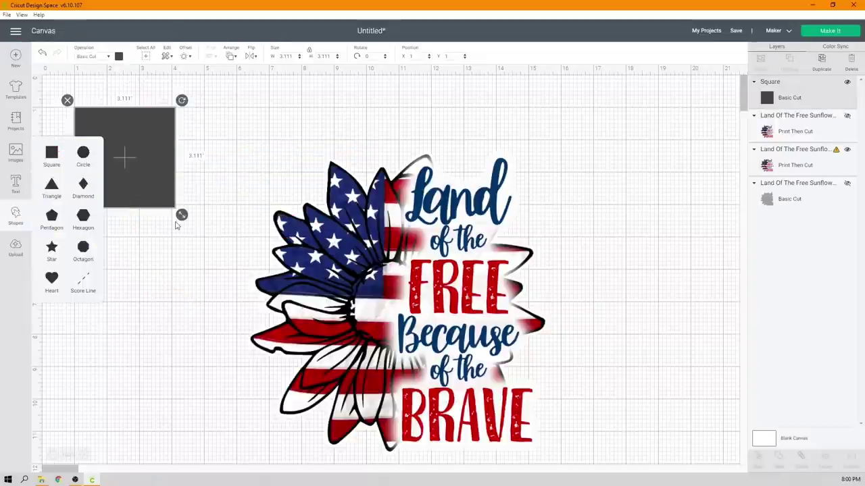
{"action": "left_click_drag", "start_coordinate": [152, 180], "coordinate": [282, 184]}
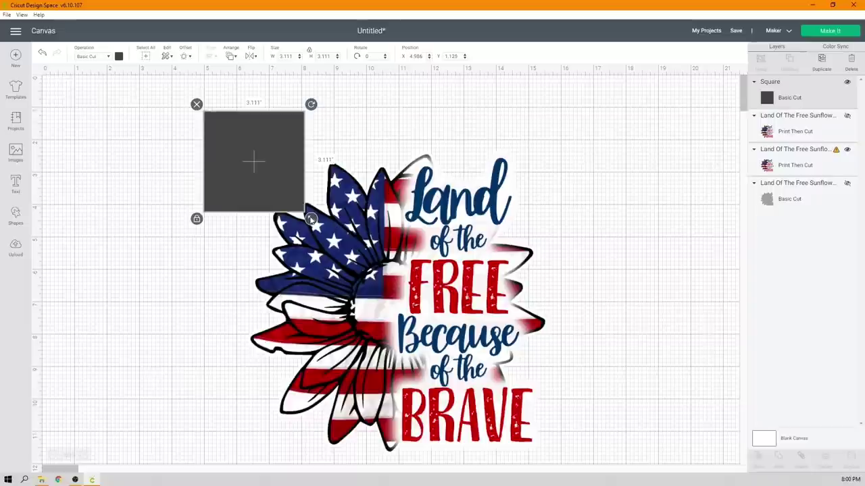
{"action": "left_click", "coordinate": [287, 56]}
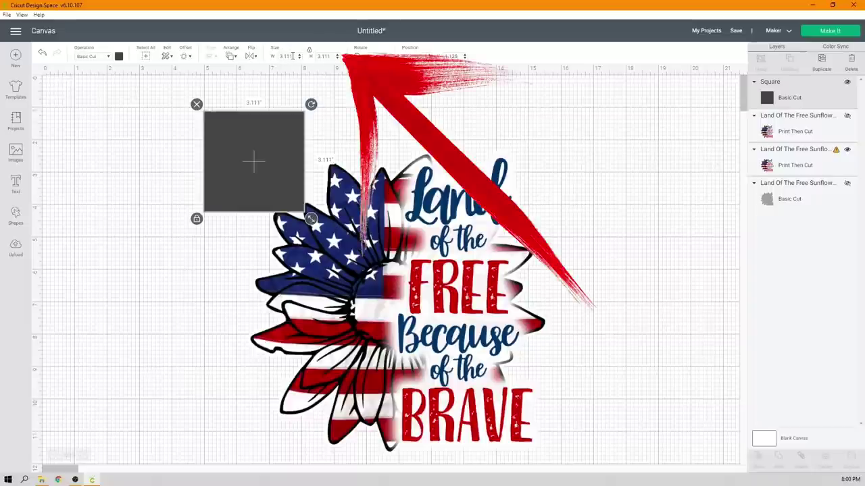
{"action": "type", "text": "5"}
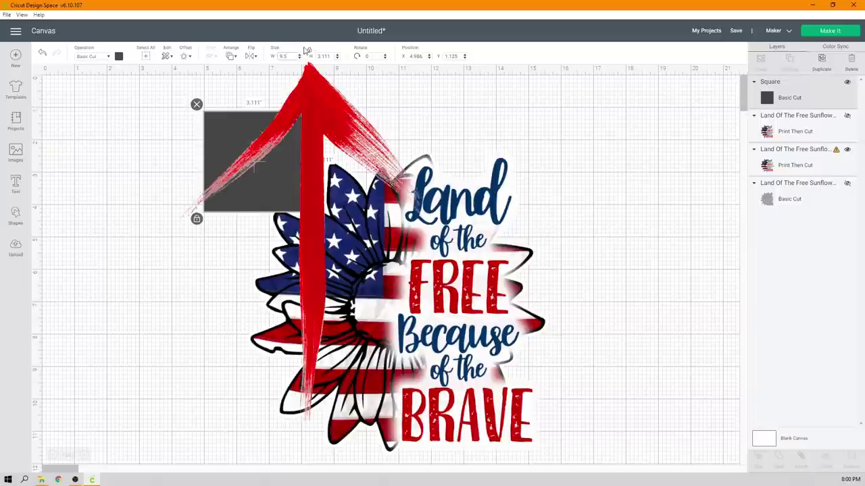
{"action": "key", "text": "Tab"}
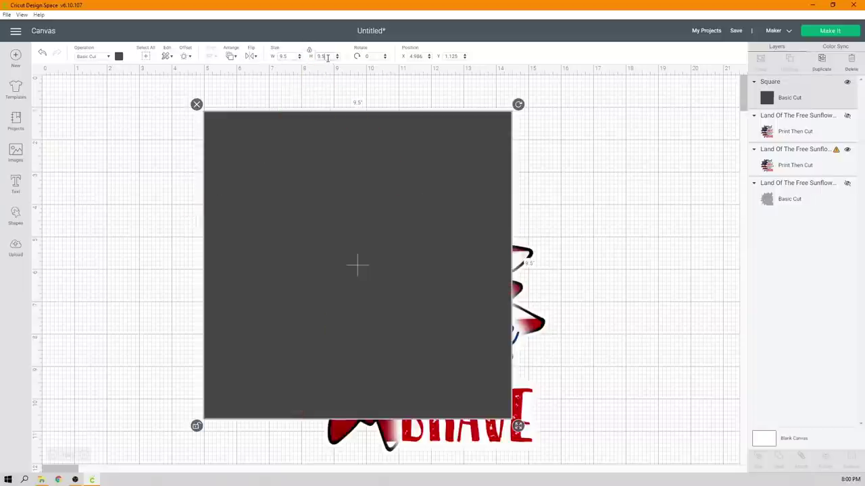
{"action": "type", "text": "6"}
{"action": "key", "text": "Return"}
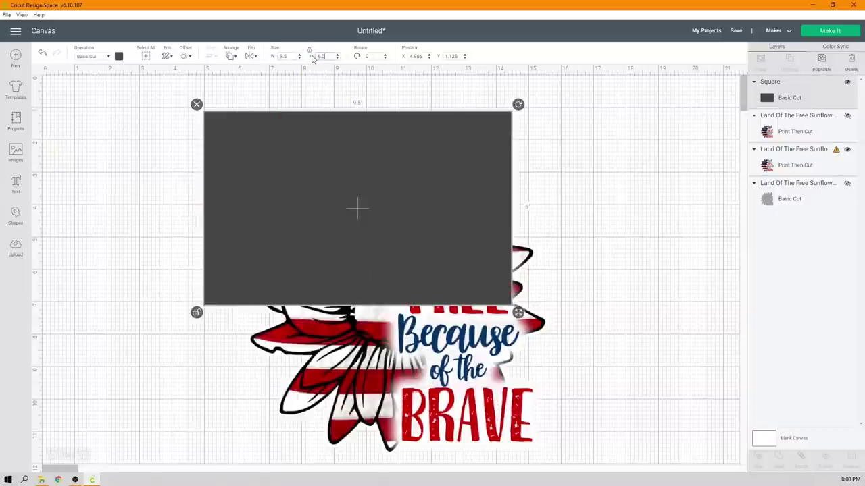
Position the rectangle over the upper part of the sunflower design at about X 6.40, Y 1.39.
{"action": "left_click_drag", "start_coordinate": [386, 195], "coordinate": [420, 137]}
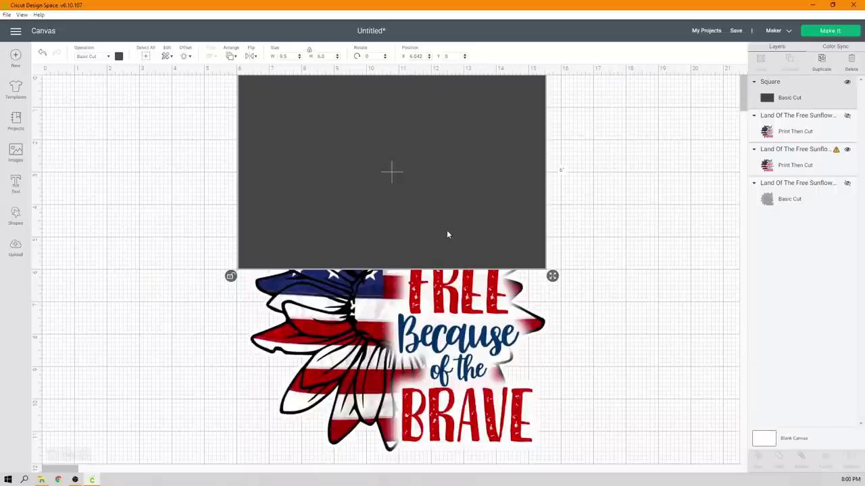
{"action": "left_click_drag", "start_coordinate": [447, 234], "coordinate": [459, 275]}
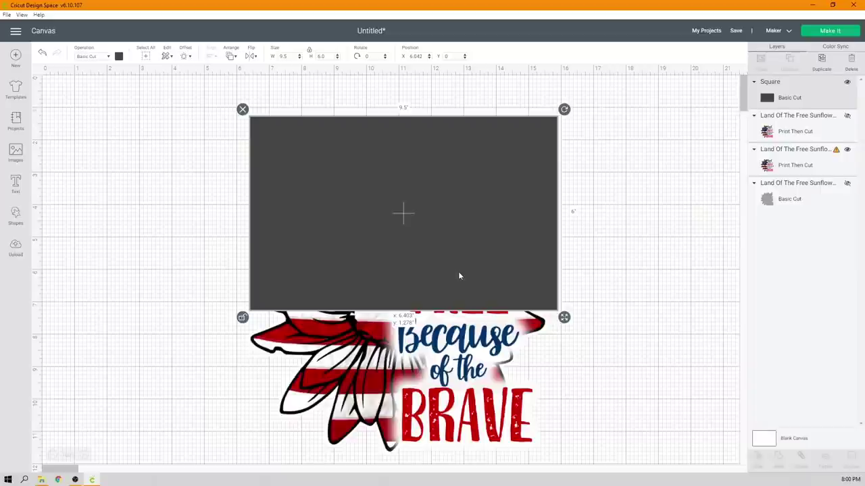
{"action": "left_click_drag", "start_coordinate": [459, 275], "coordinate": [459, 279]}
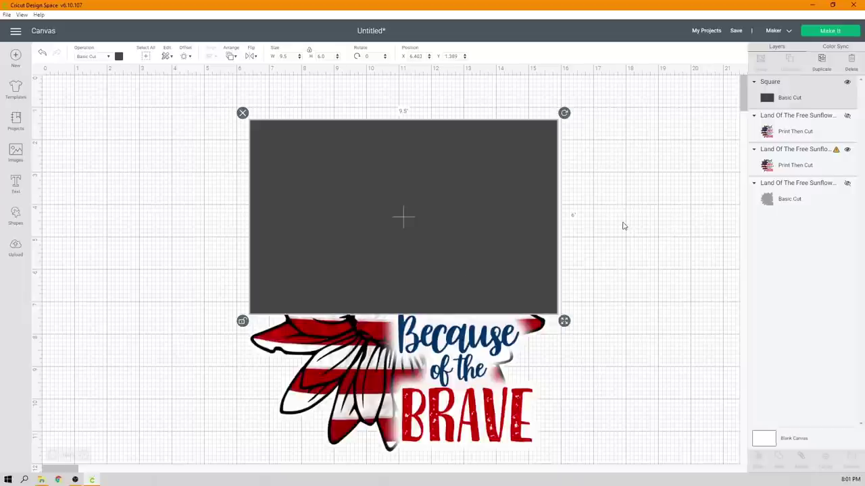
Slice the visible sunflower with the rectangle and delete the leftover rectangle piece surrounding the flower outline.
{"action": "left_click", "coordinate": [144, 60]}
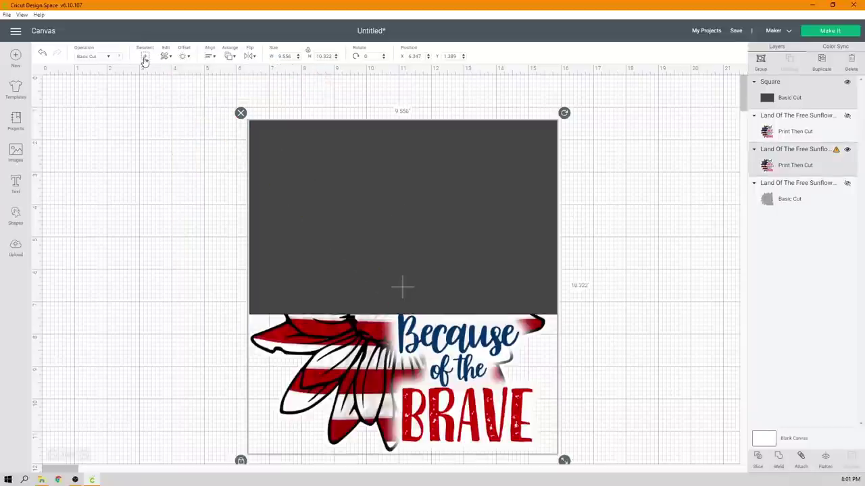
{"action": "left_click", "coordinate": [759, 460]}
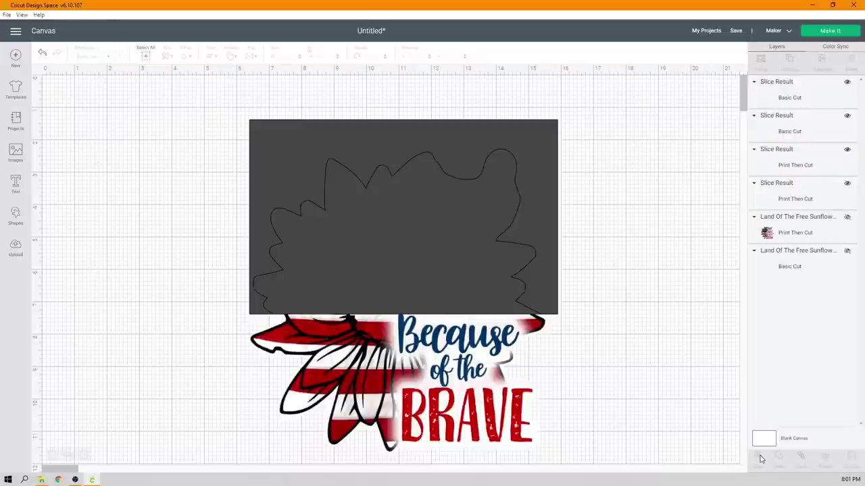
{"action": "left_click", "coordinate": [471, 271]}
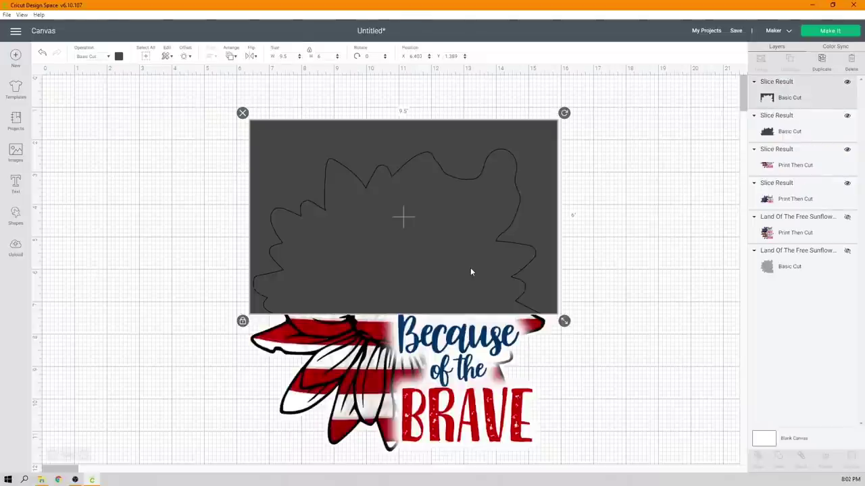
{"action": "key", "text": "Delete"}
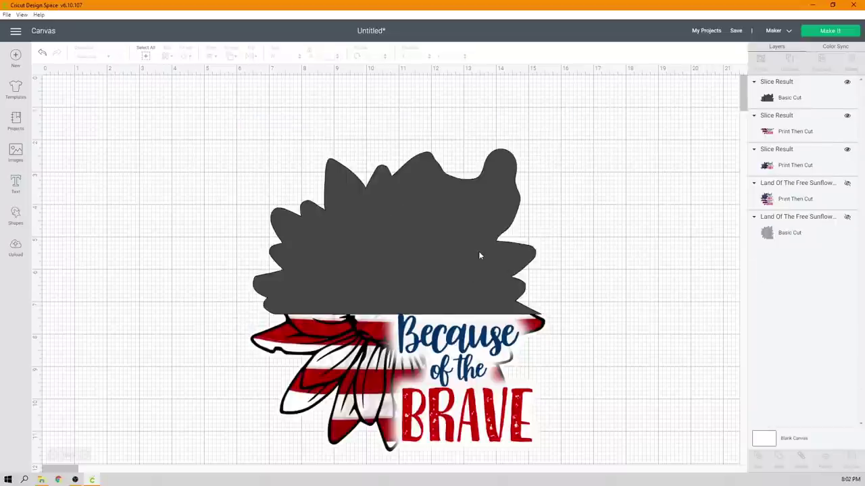